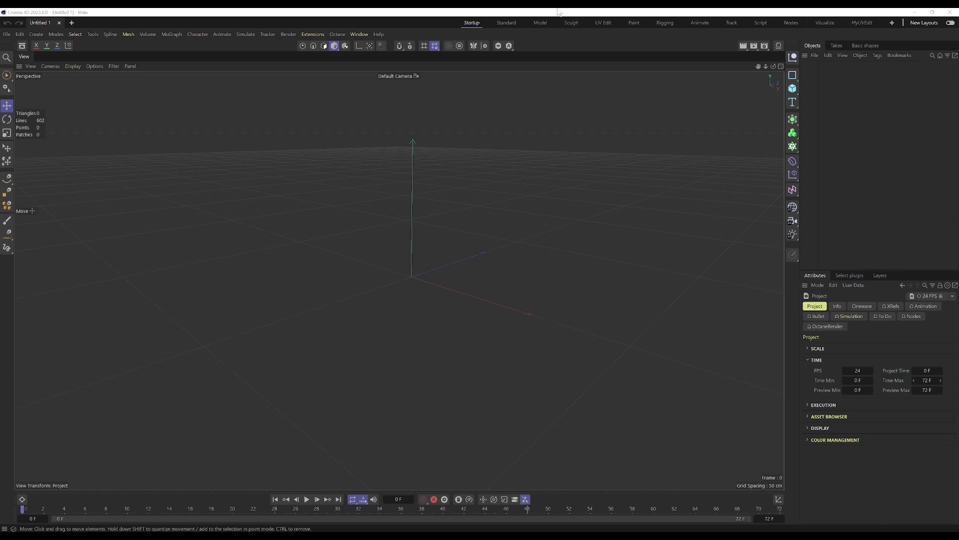
- Bring up the general pop-up radial menu in the viewport, view its Modes submenu, and dismiss it
click(412, 164)
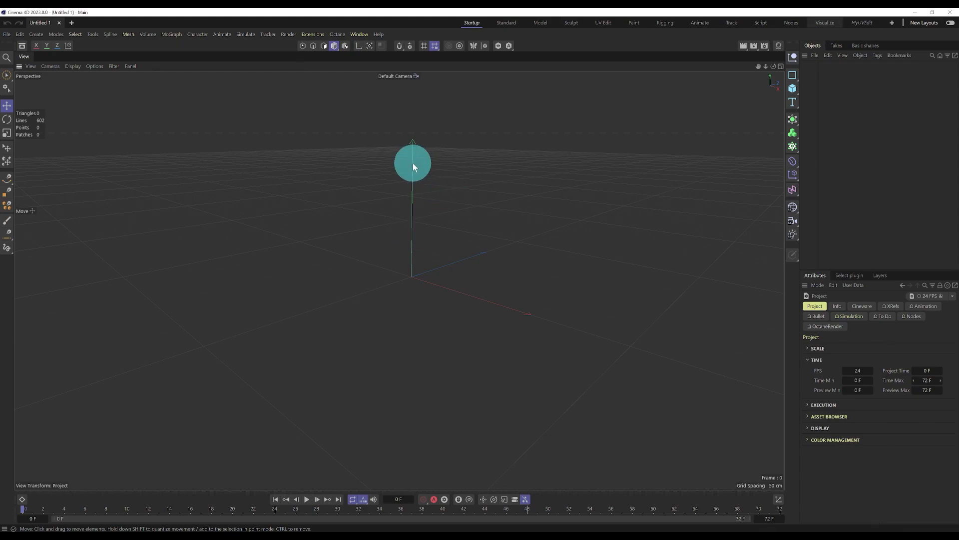
key(v)
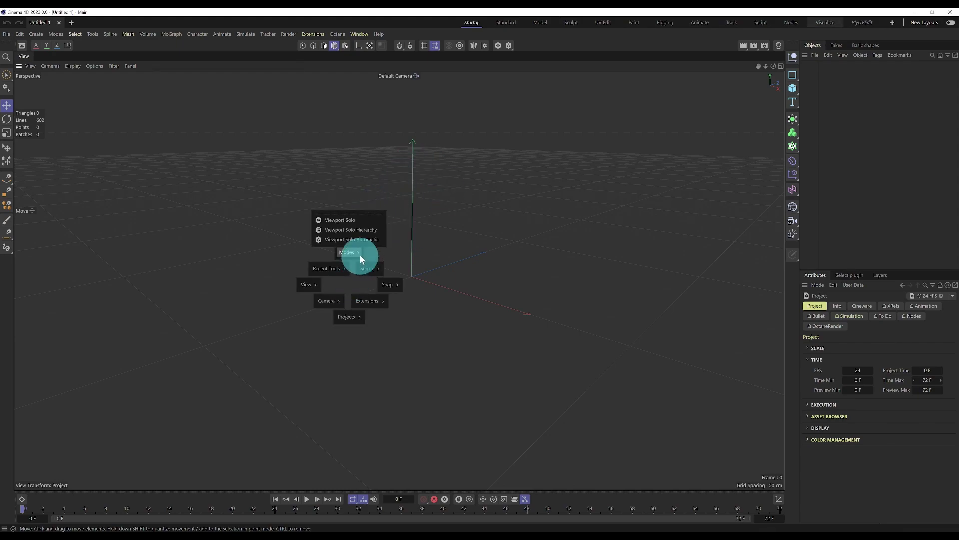
click(435, 205)
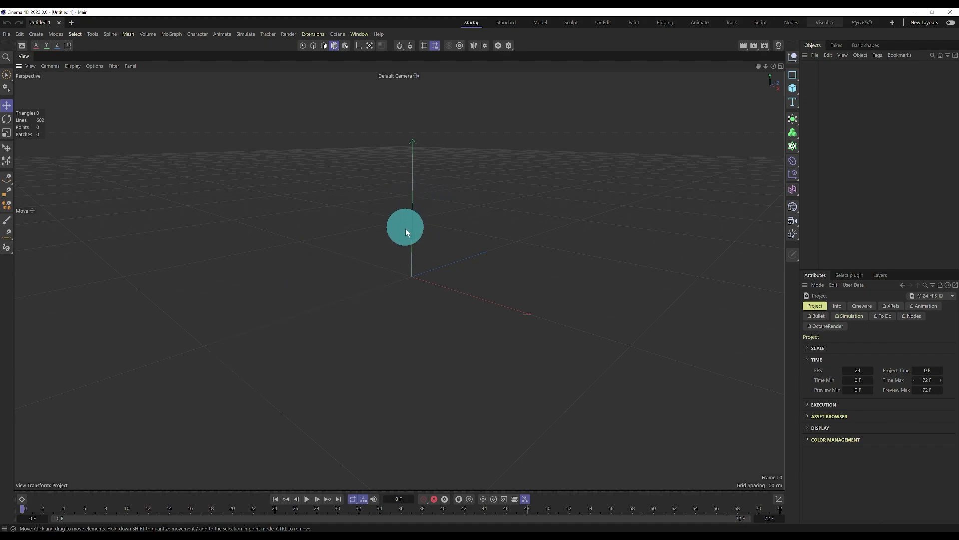
key(v)
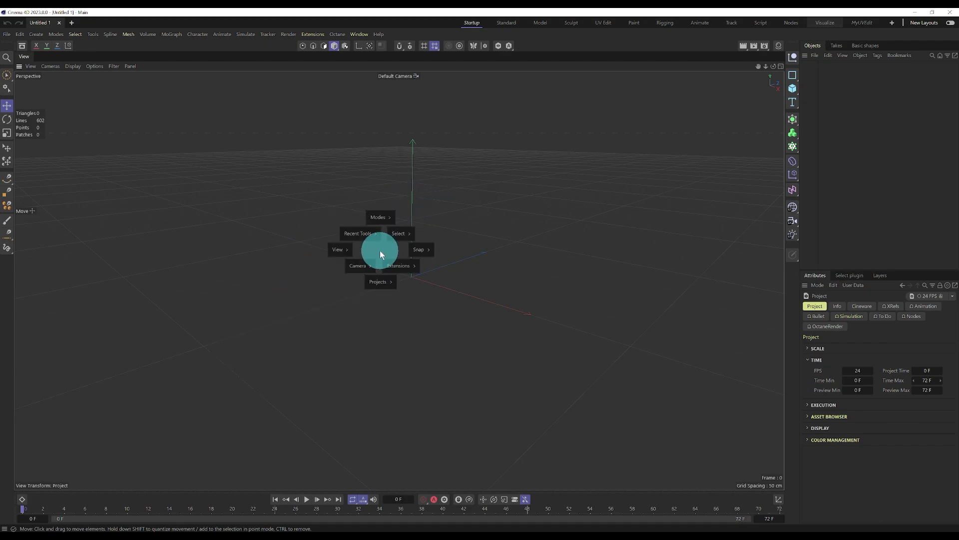
click(380, 251)
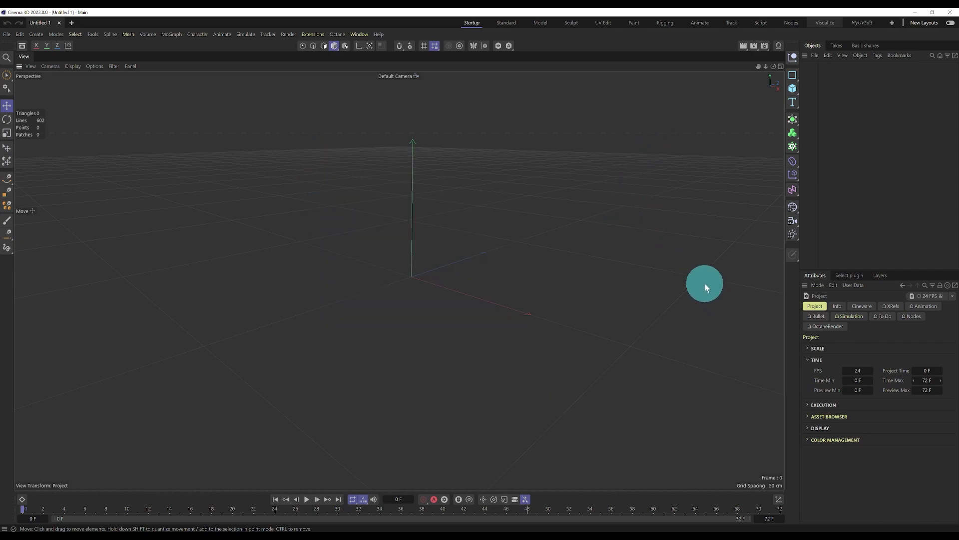
- Open the Command Manager, filter the commands by shortcut V, and inspect the General Pop-up command
click(799, 285)
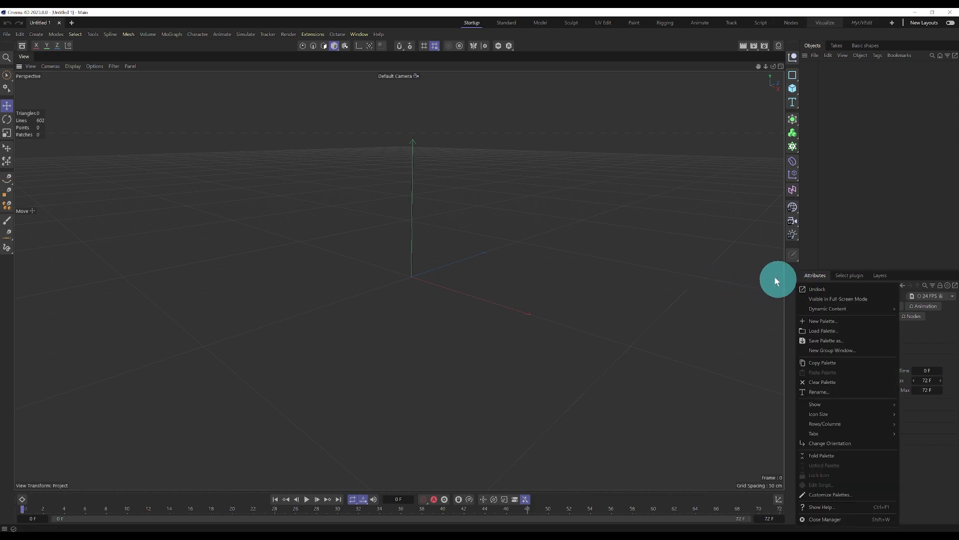
click(830, 494)
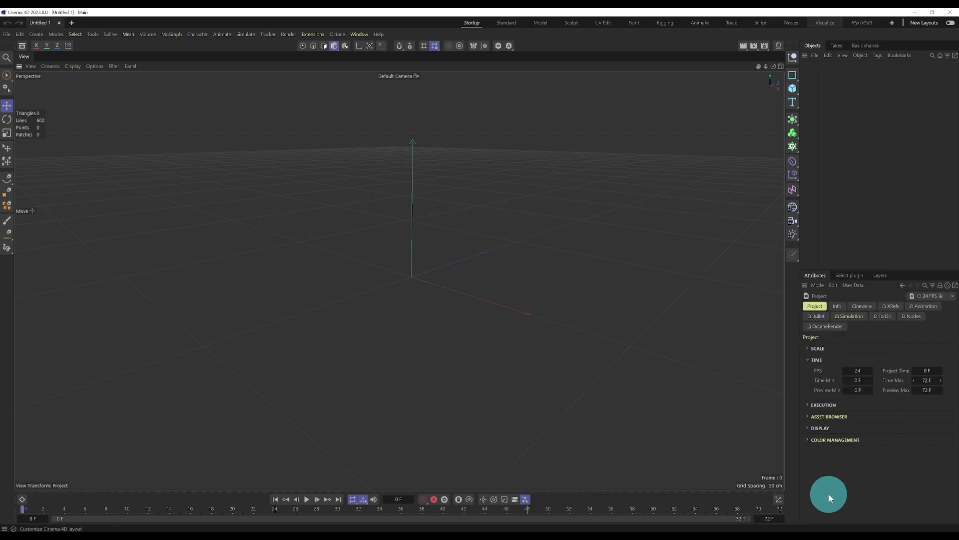
drag(835, 316, 625, 188)
click(656, 224)
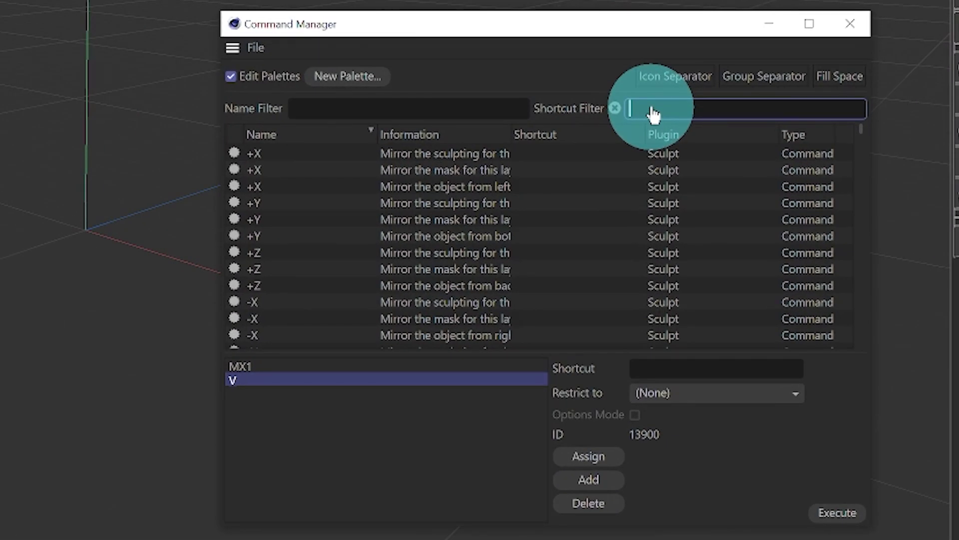
text(V)
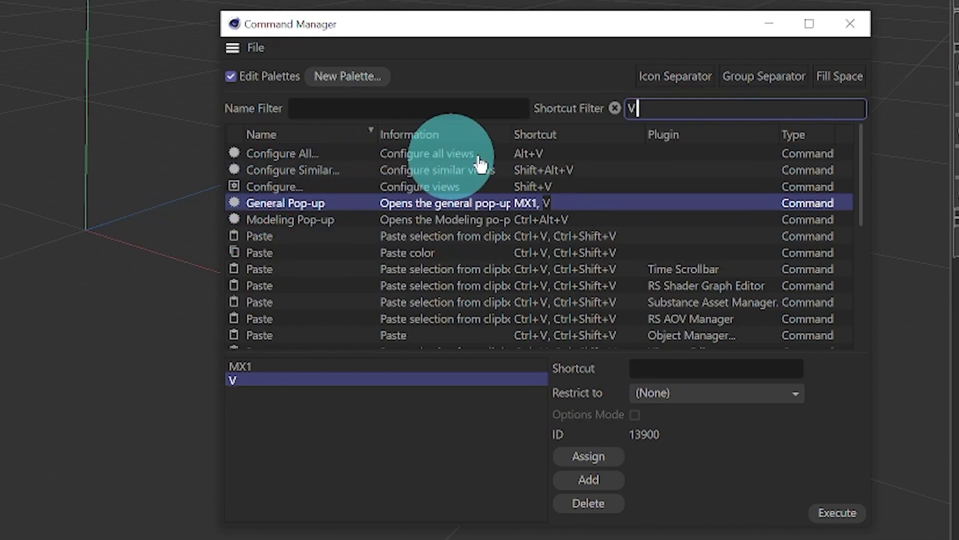
scroll(570, 235, down, 10)
click(299, 342)
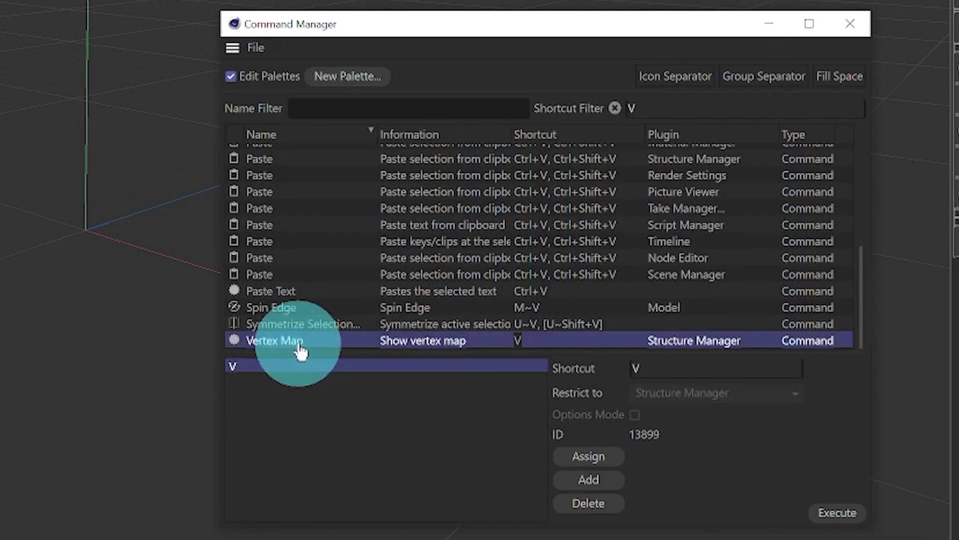
scroll(479, 337, up, 10)
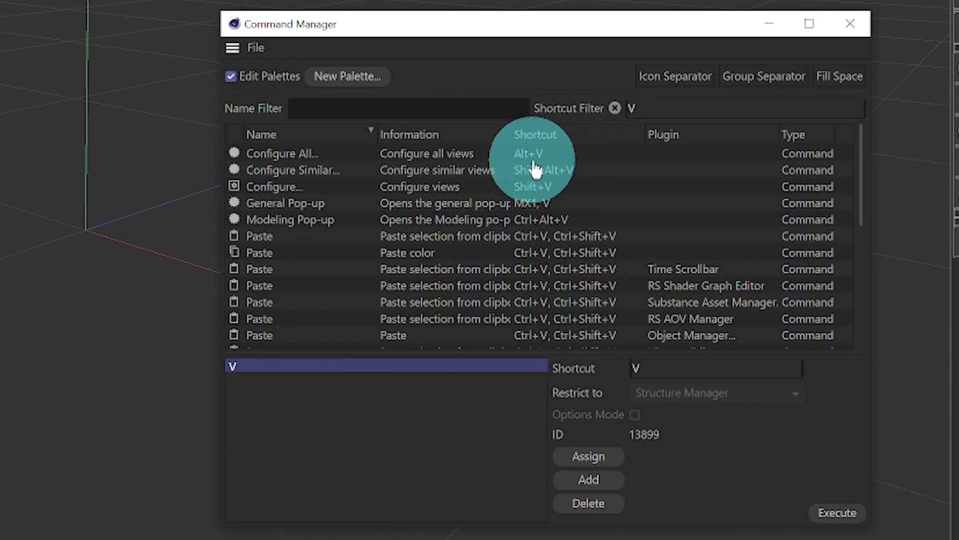
click(535, 204)
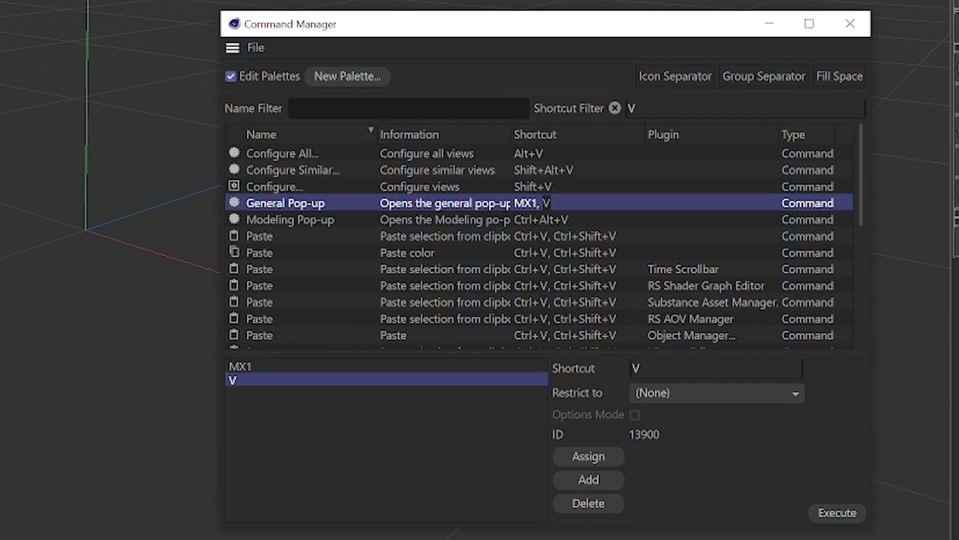
- Filter the commands by shortcut MX1 instead, then close the Command Manager
click(615, 109)
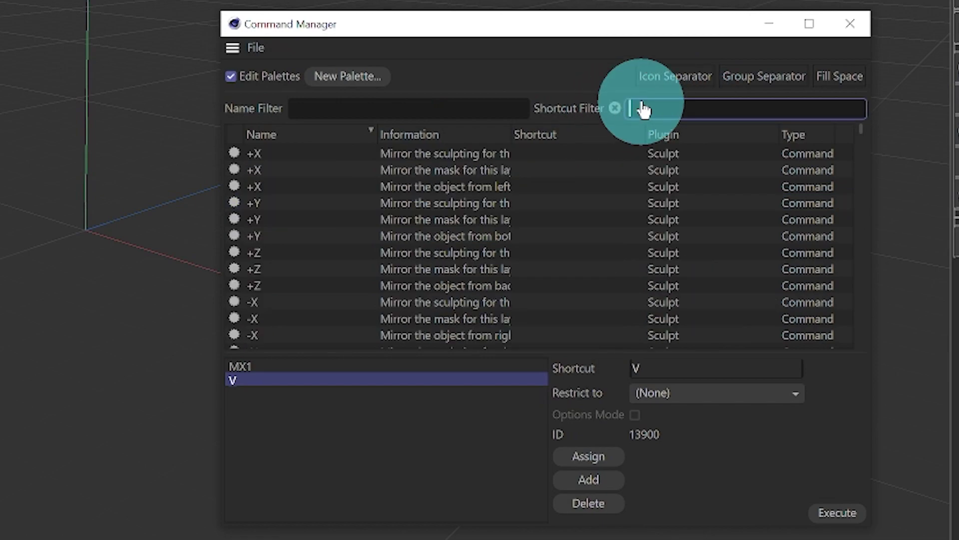
text(MX1)
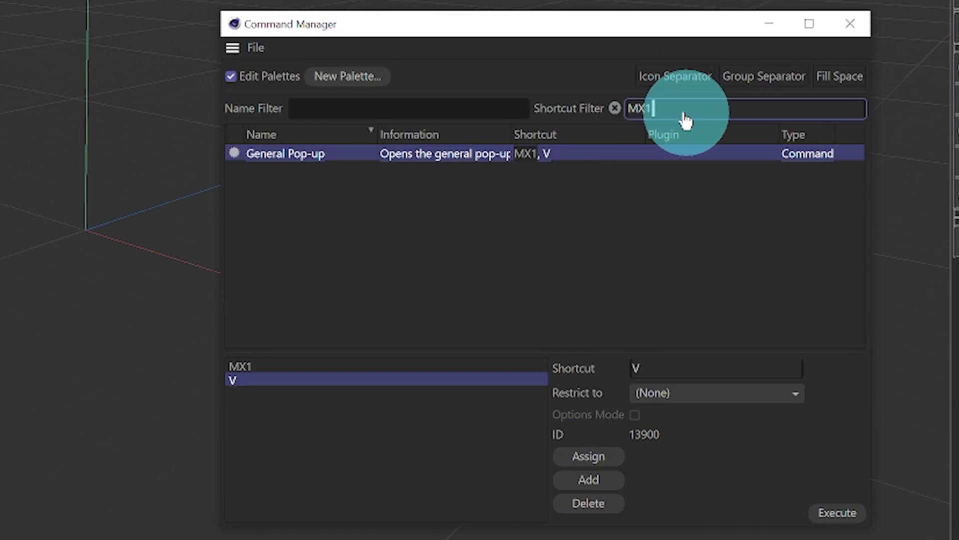
click(850, 23)
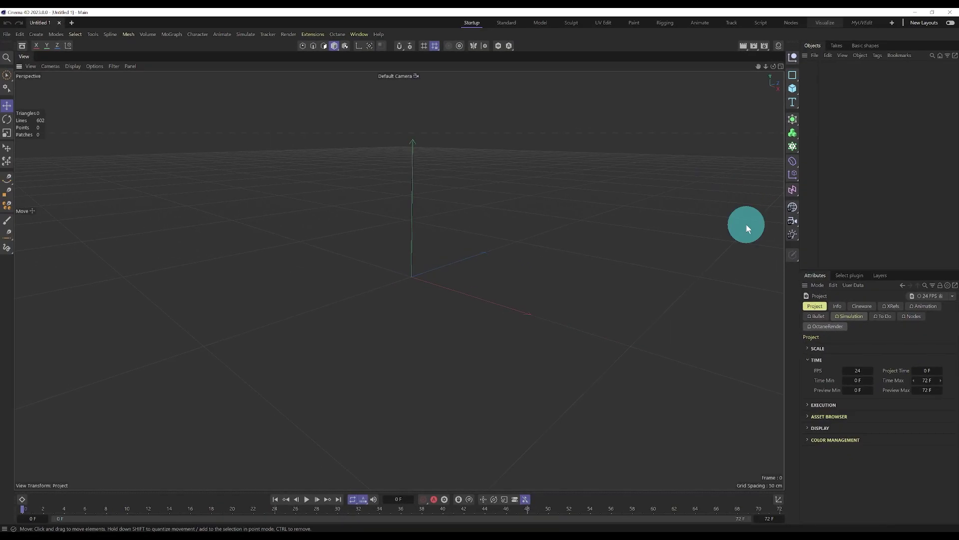
- Open the Menu Manager and choose M_GLOBAL_POPUP as the menu to edit
click(360, 34)
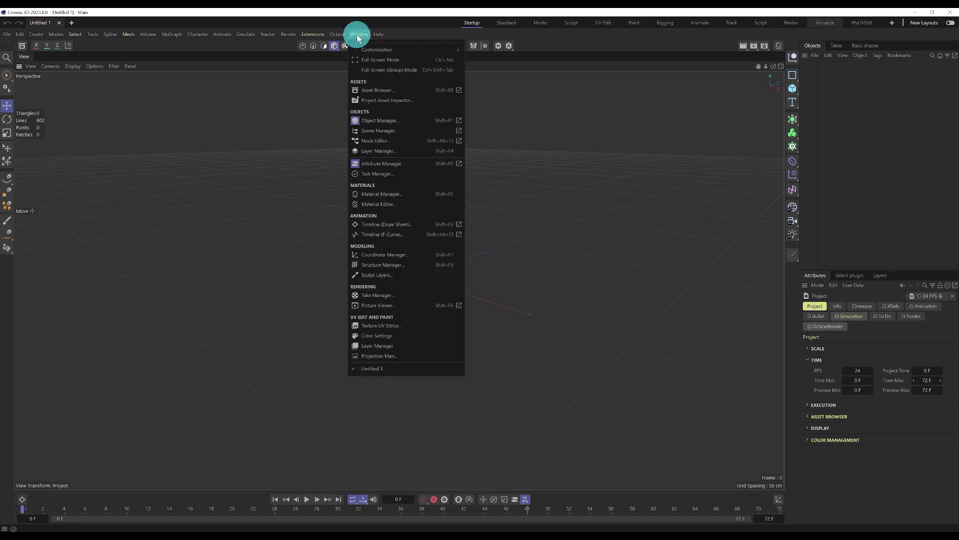
mouse_move(452, 50)
click(499, 86)
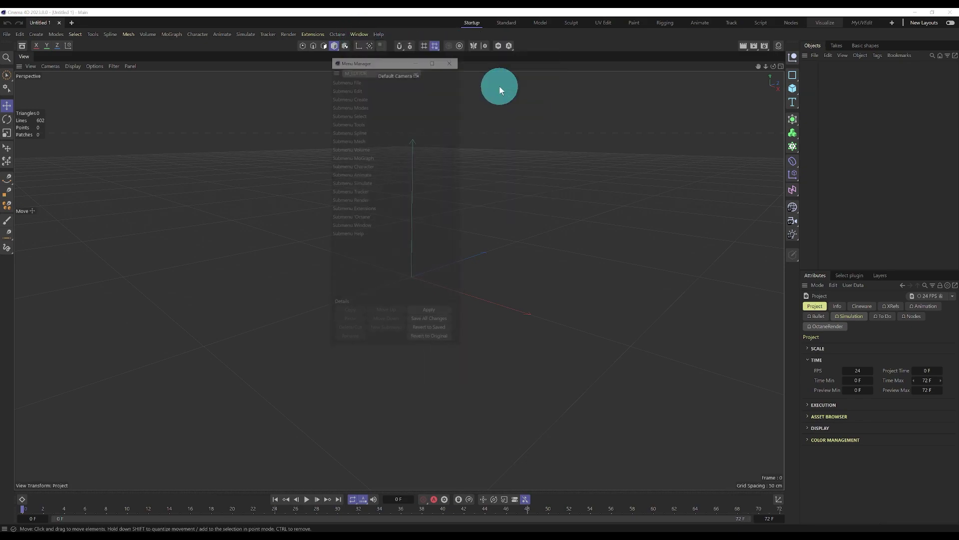
drag(407, 60, 683, 90)
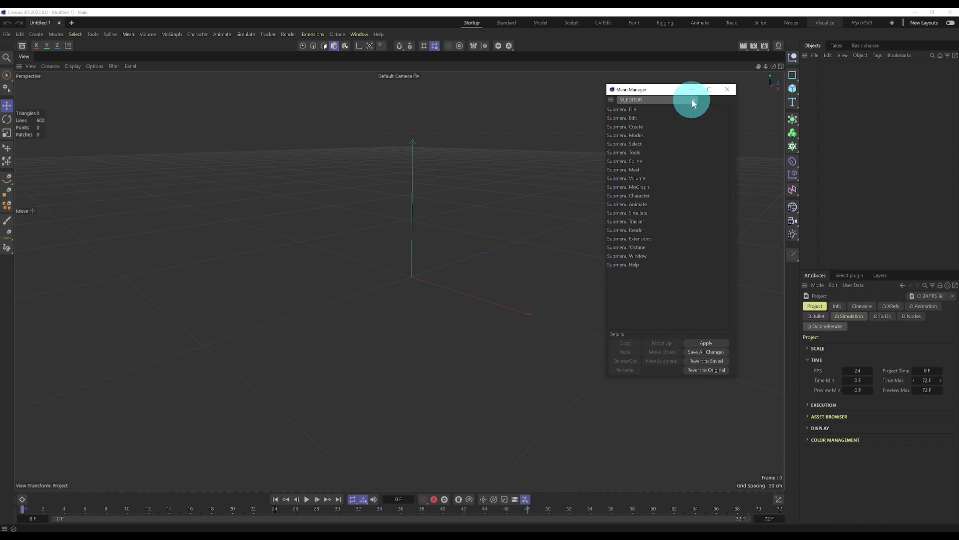
click(694, 100)
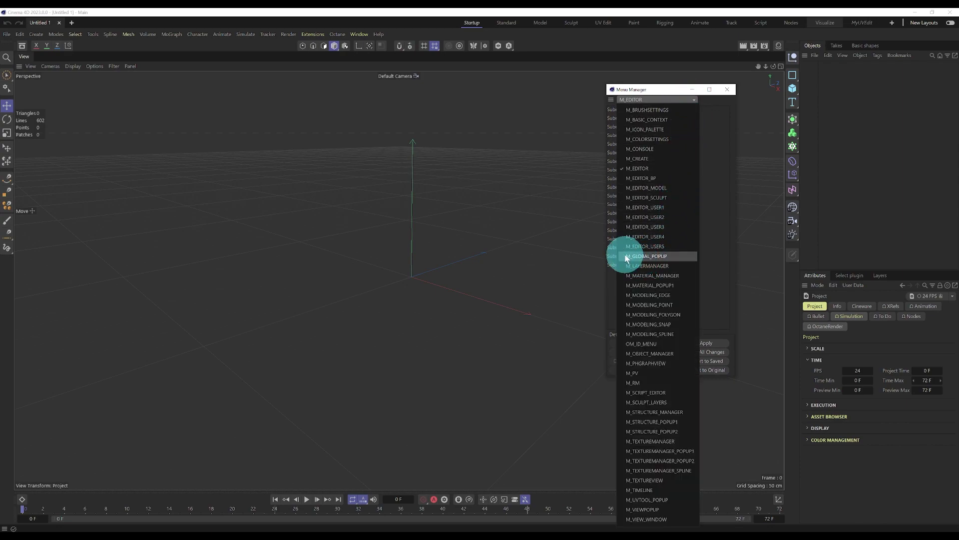
click(655, 256)
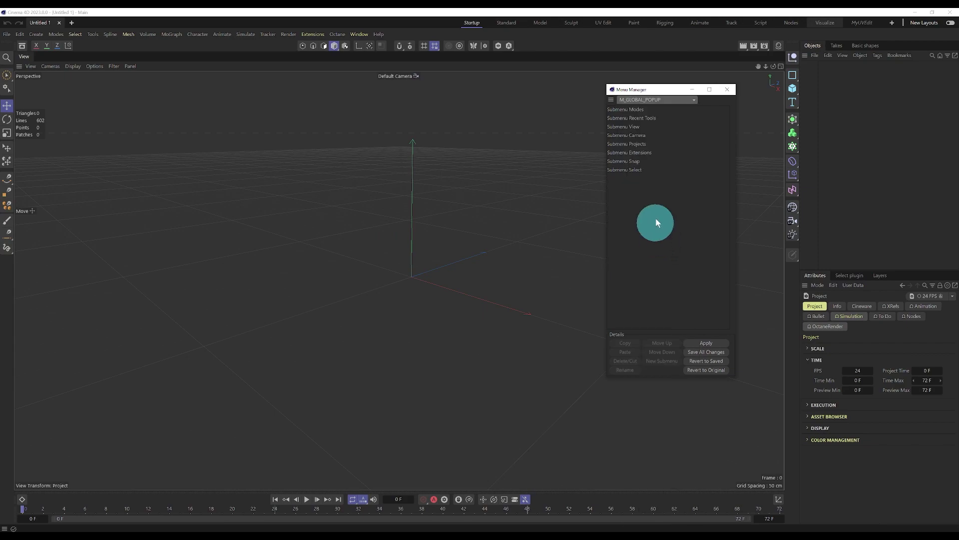
- Compare the radial menu with the M_GLOBAL_POPUP list and delete its Modes submenu entry
key(v)
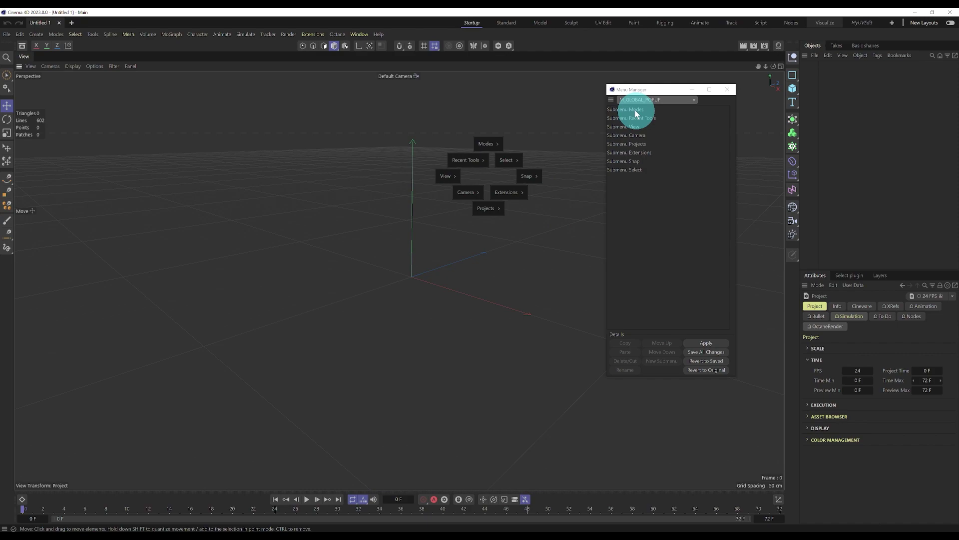
mouse_move(489, 145)
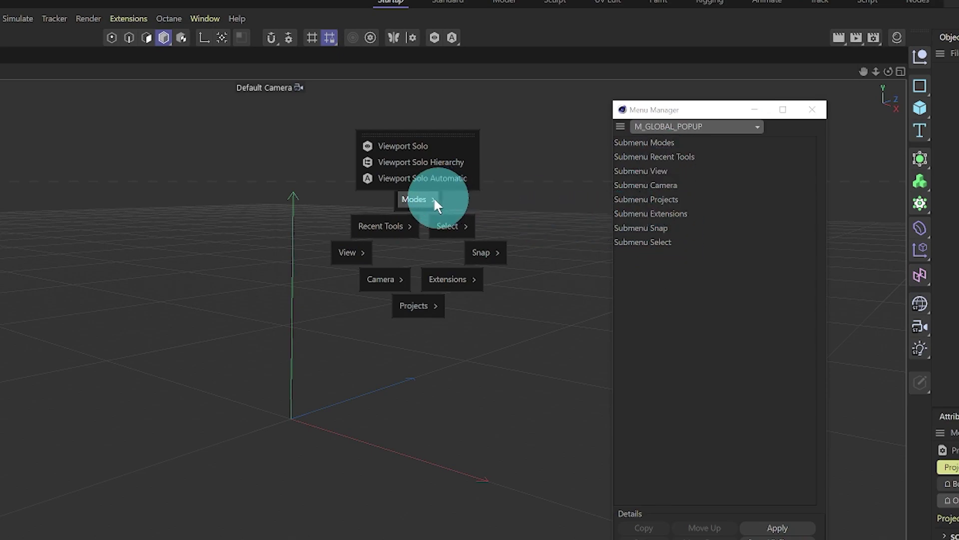
click(672, 143)
click(673, 142)
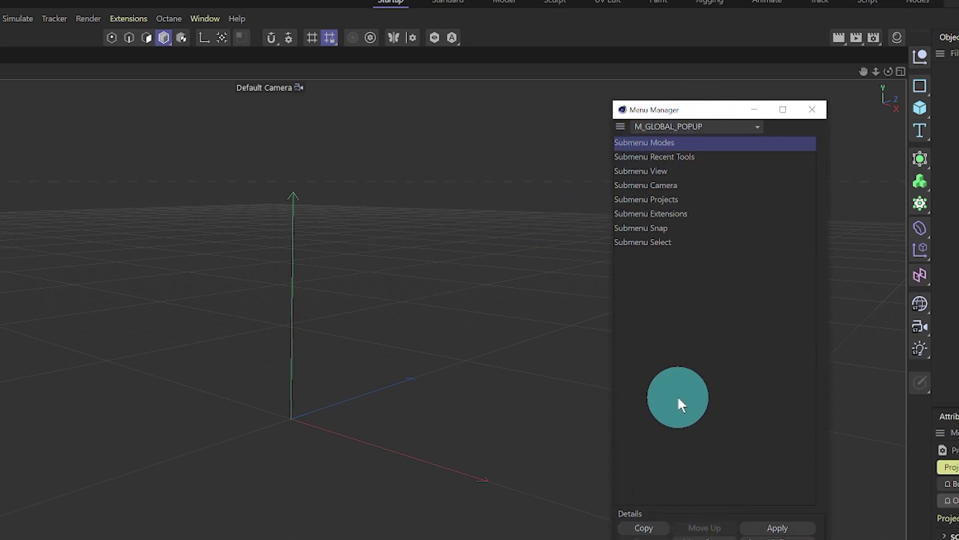
click(644, 538)
- Delete the View and Camera submenus from the M_GLOBAL_POPUP list, keeping Recent Tools
click(660, 141)
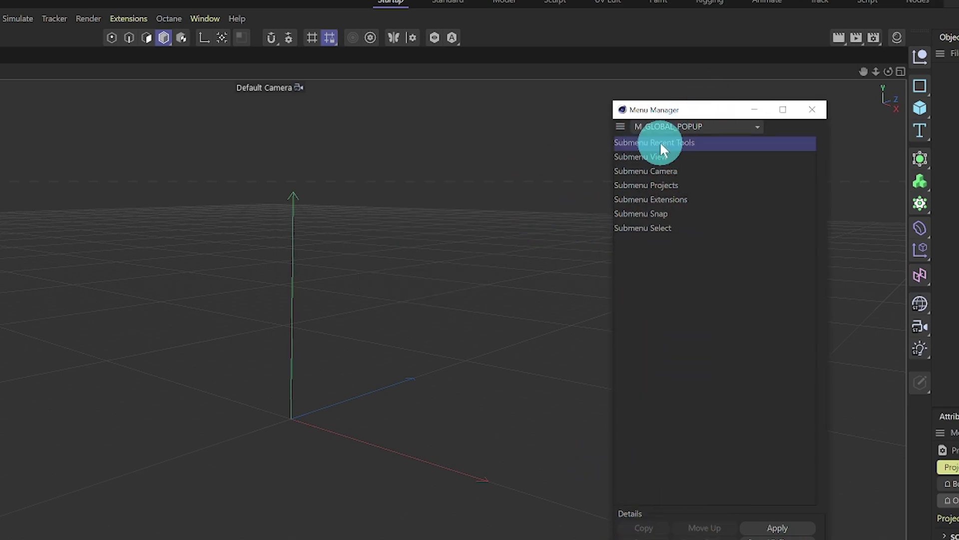
click(656, 157)
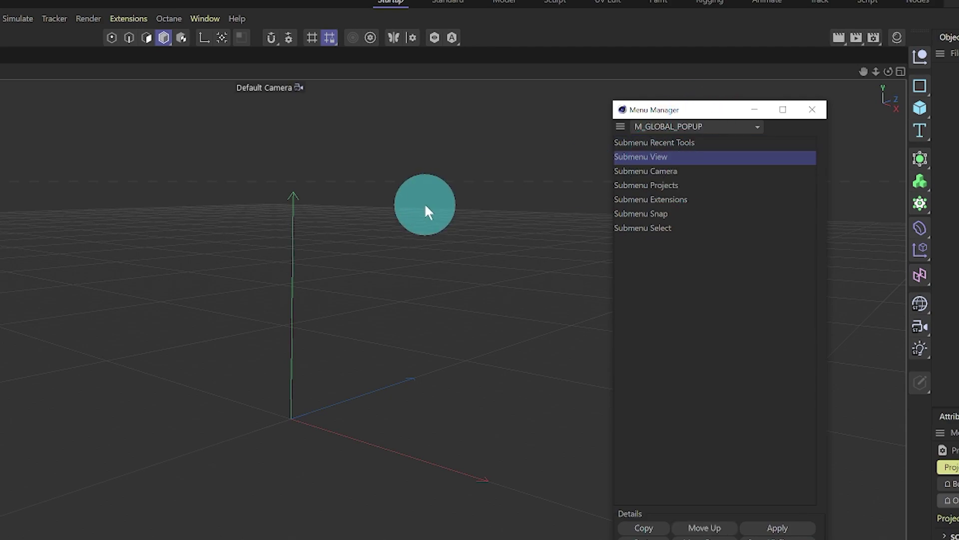
key(v)
mouse_move(344, 210)
click(699, 238)
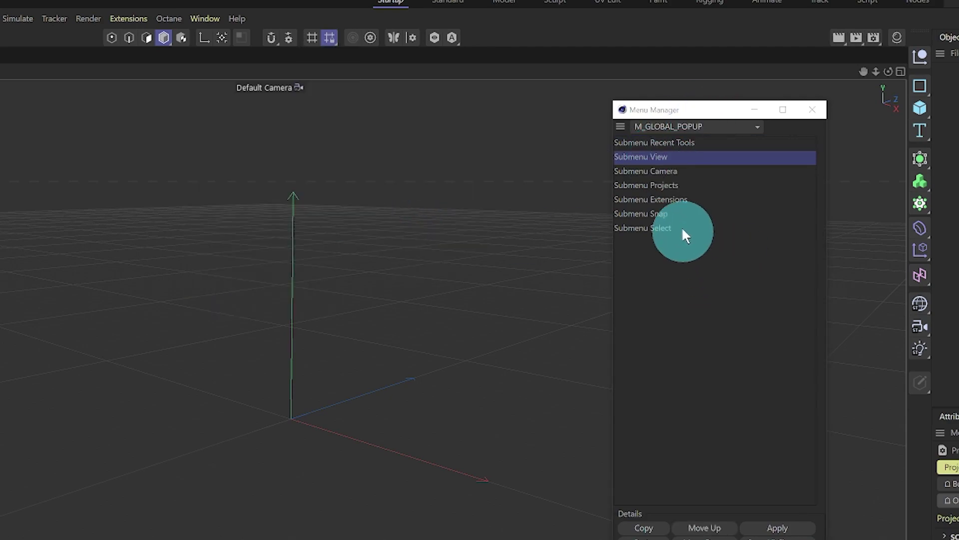
click(643, 529)
click(659, 157)
click(643, 528)
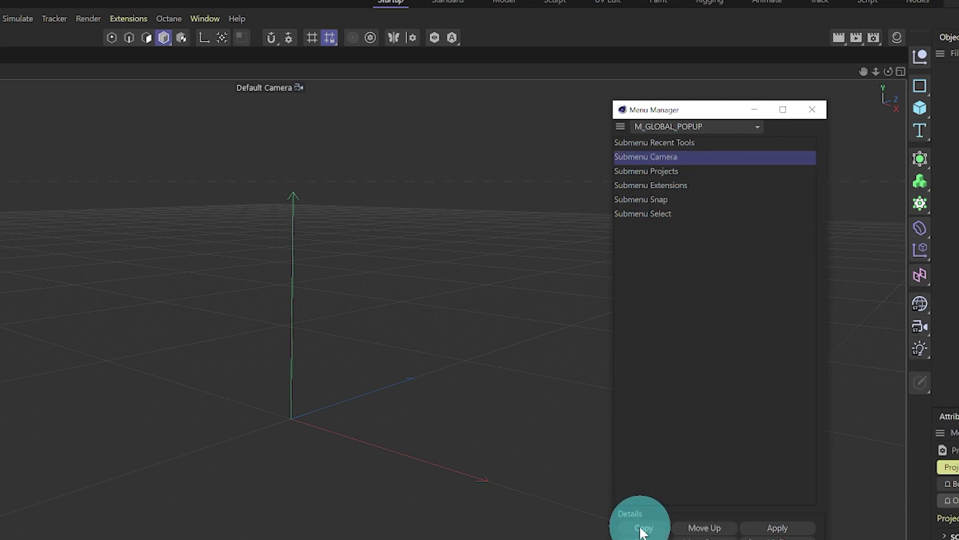
click(654, 170)
click(656, 156)
- Delete the Projects and Extensions submenus from M_GLOBAL_POPUP and apply the menu changes
click(593, 161)
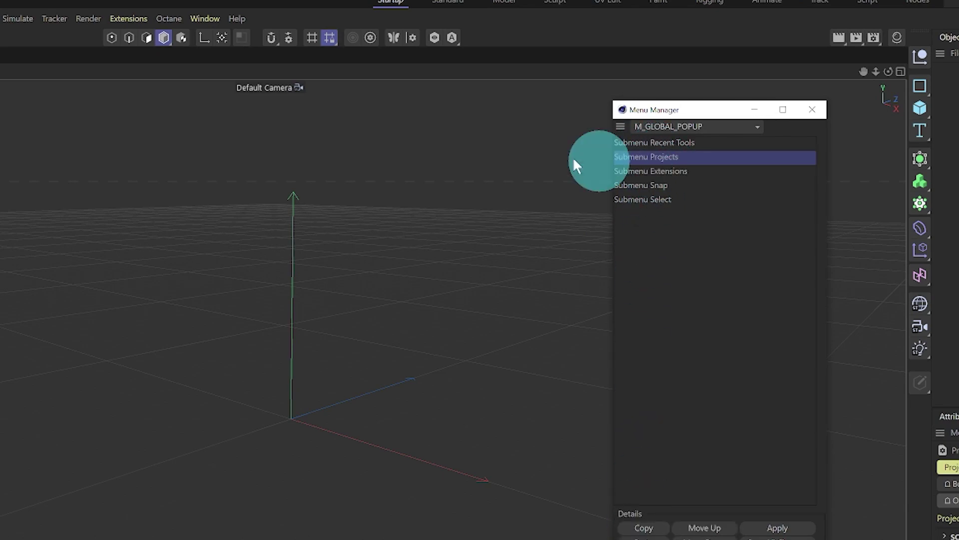
click(333, 400)
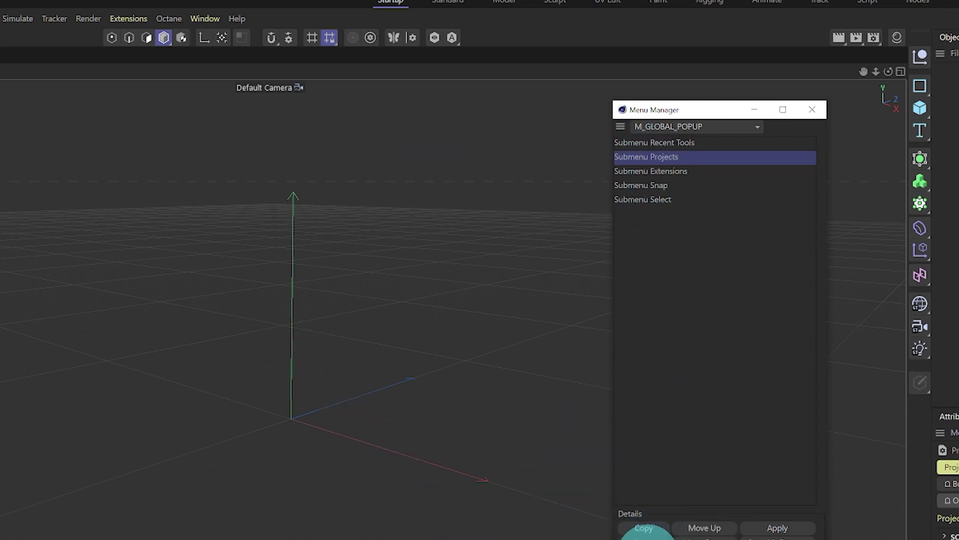
click(643, 527)
click(673, 157)
click(644, 527)
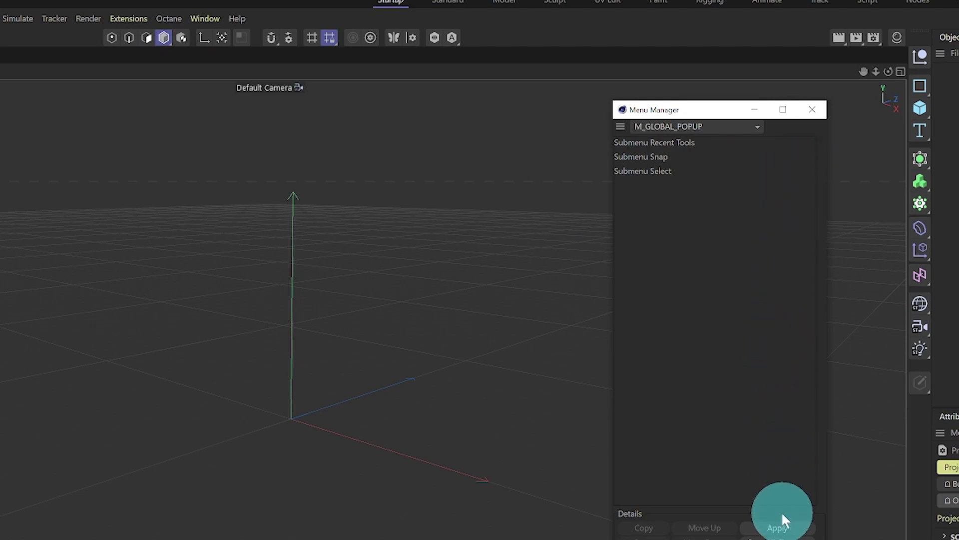
click(777, 527)
- Bring up the edited radial menu in the viewport and check its Recent Tools, Snap and Select submenus
key(v)
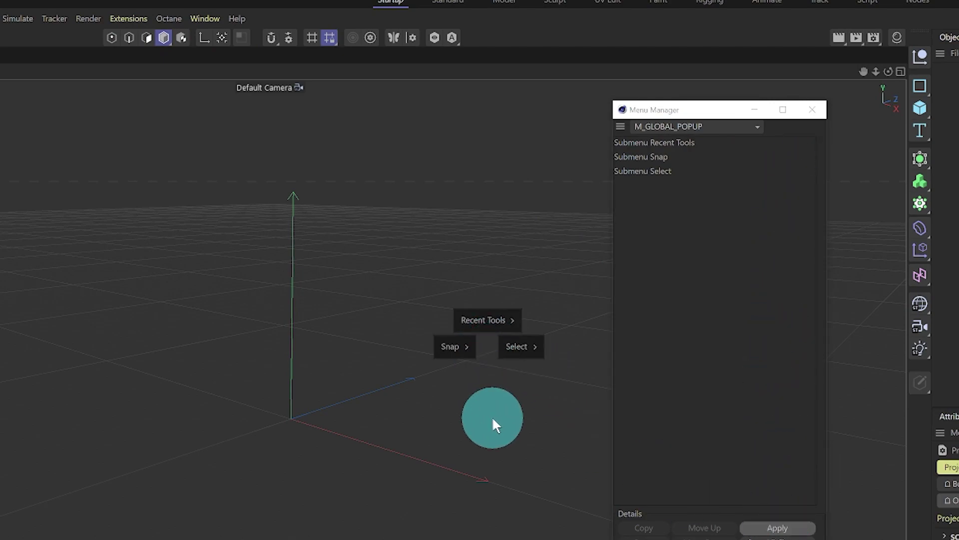
mouse_move(499, 322)
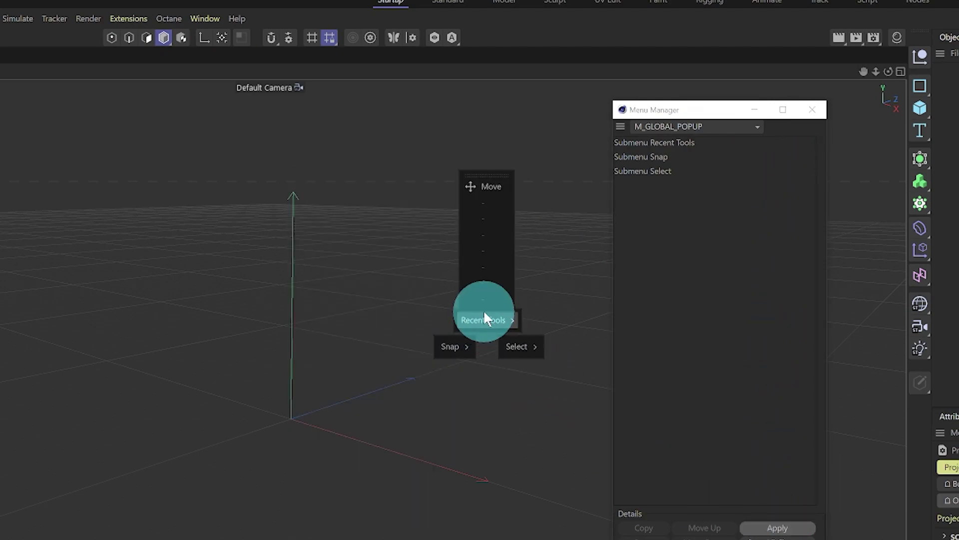
mouse_move(448, 346)
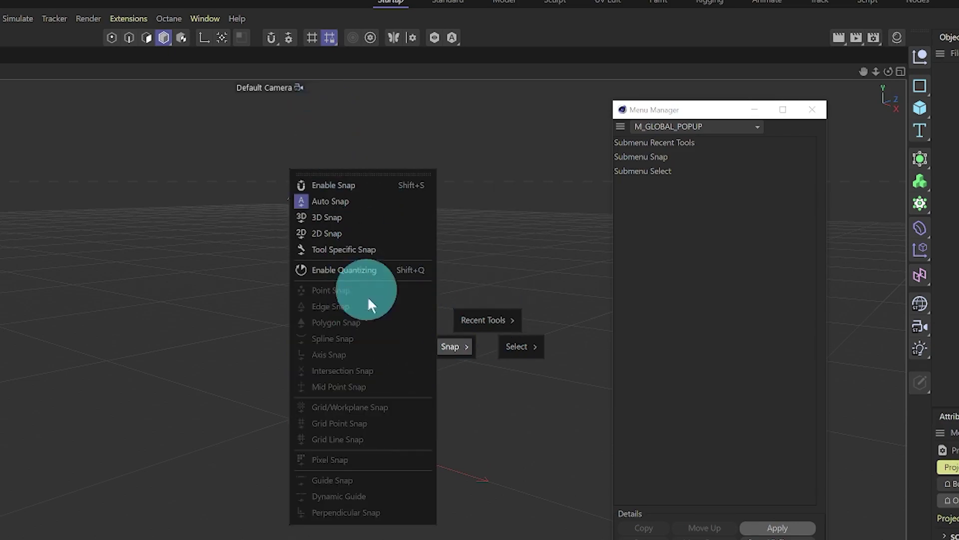
mouse_move(529, 343)
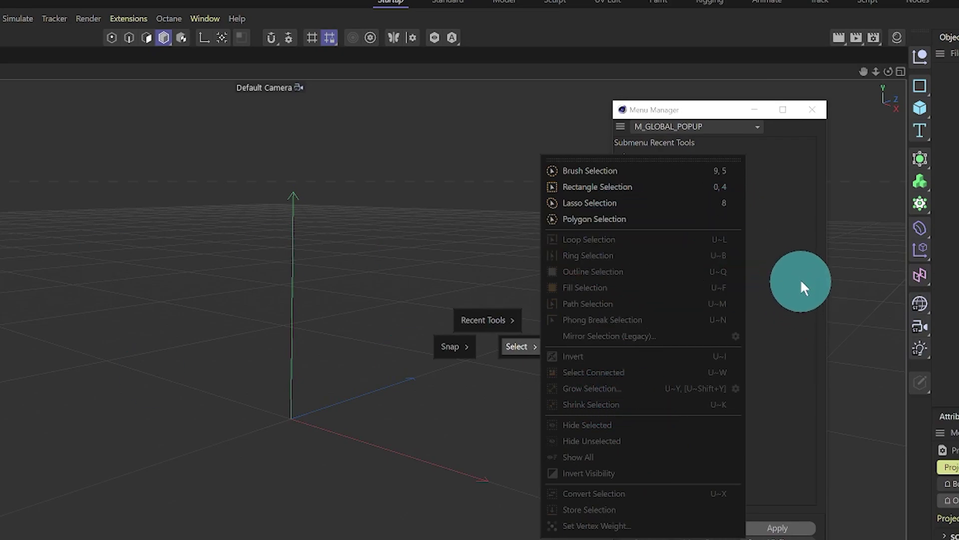
click(794, 249)
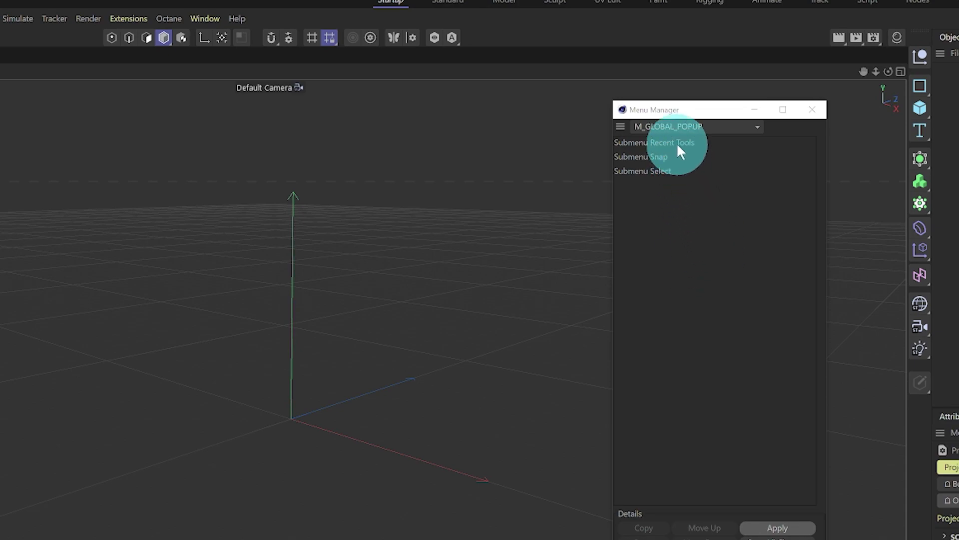
- Add a new submenu named User_1 to M_GLOBAL_POPUP, directly above the Select submenu
click(691, 119)
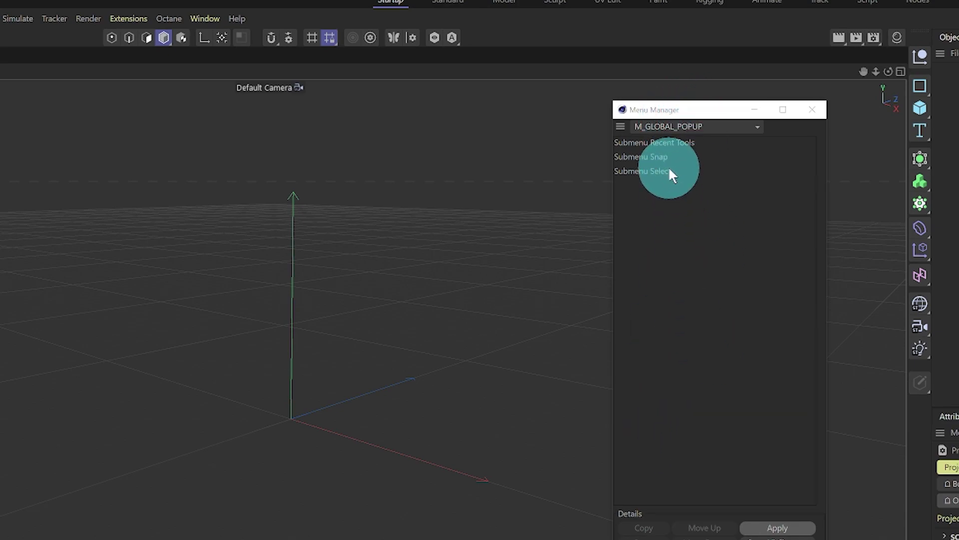
click(657, 172)
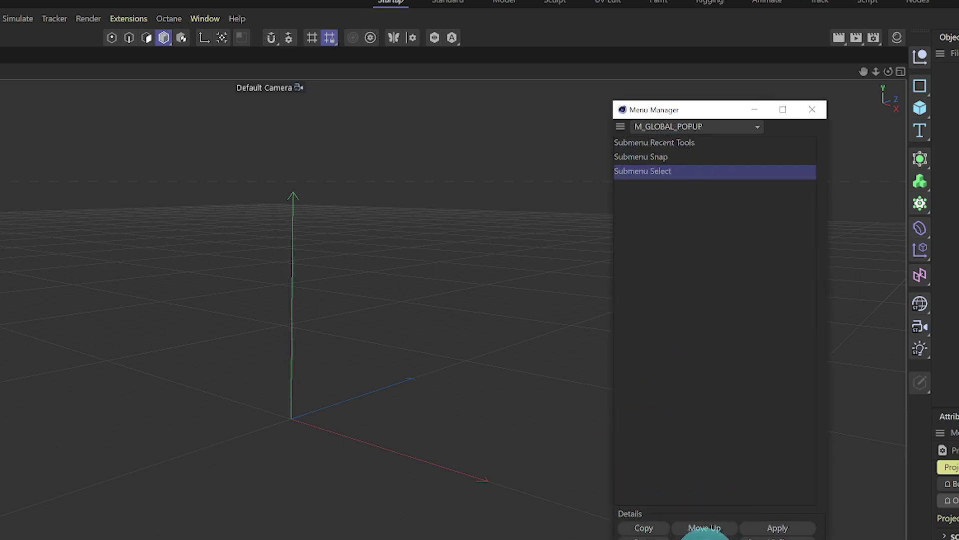
click(706, 538)
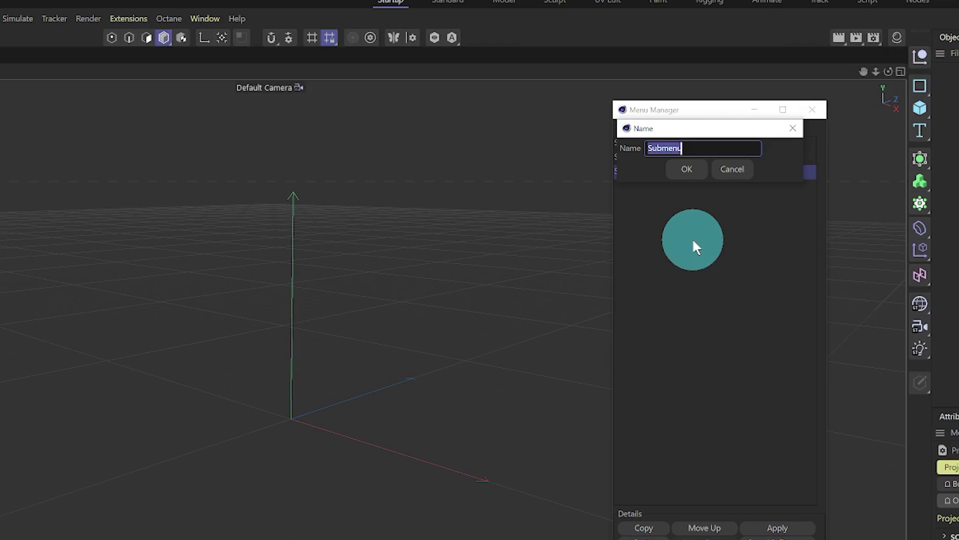
text(U)
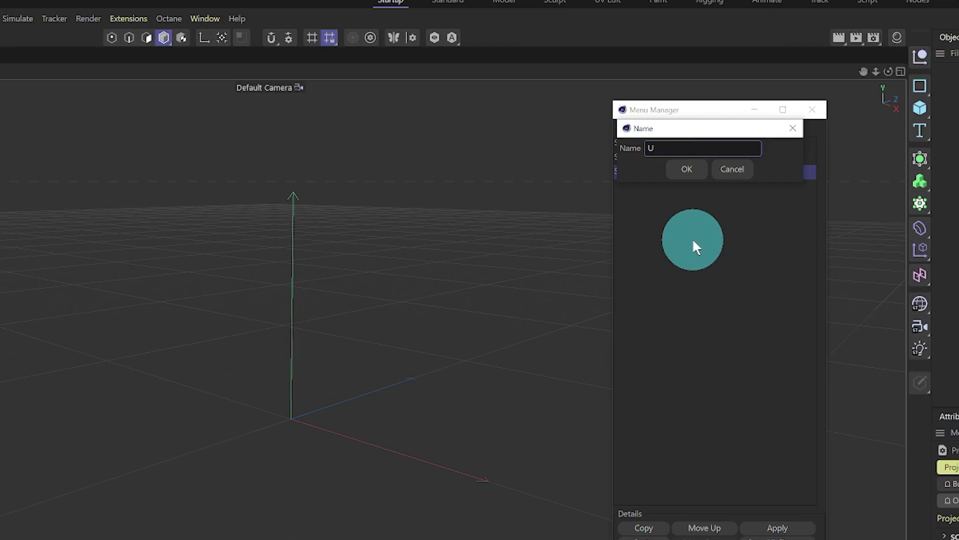
text(ser_1)
click(682, 169)
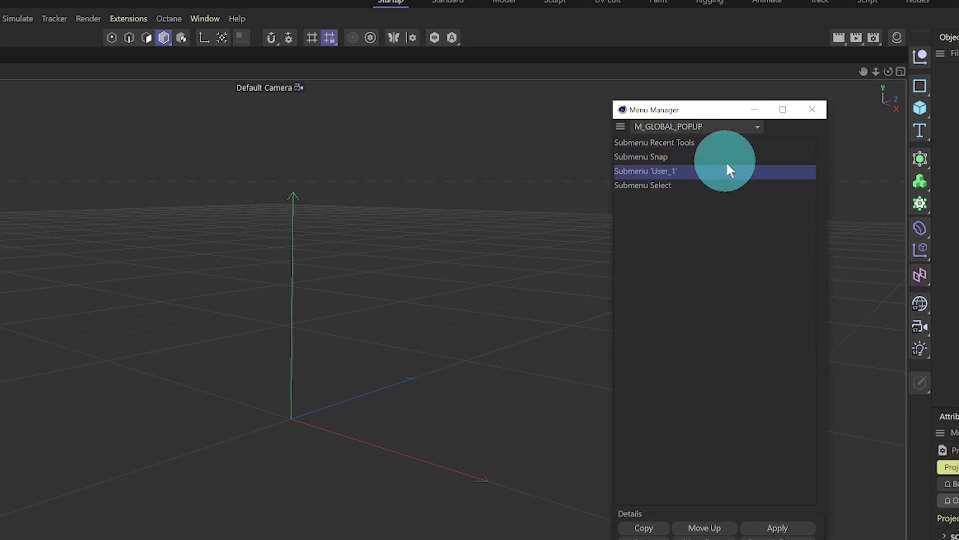
- Apply the menu changes, checking the radial menu in the viewport for the User_1 entry before and after
key(v)
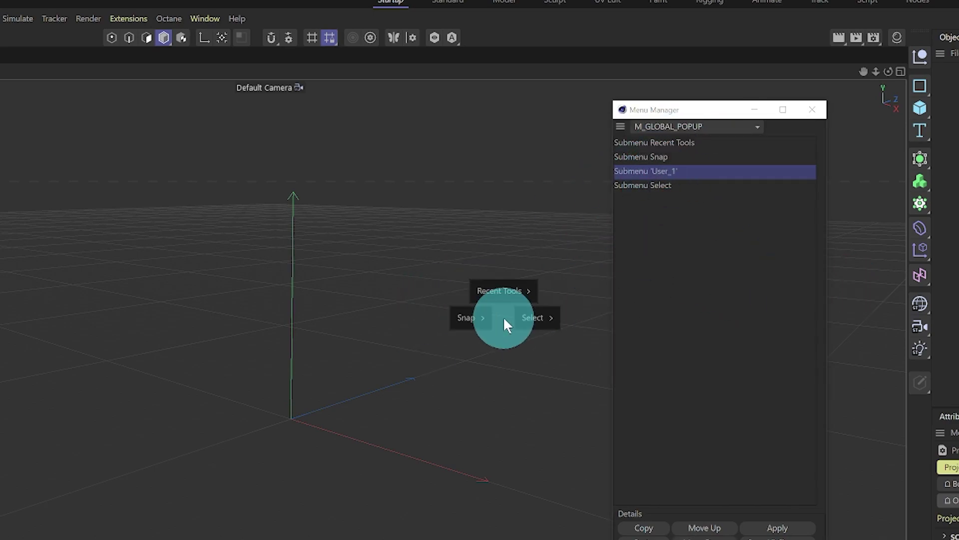
key(v)
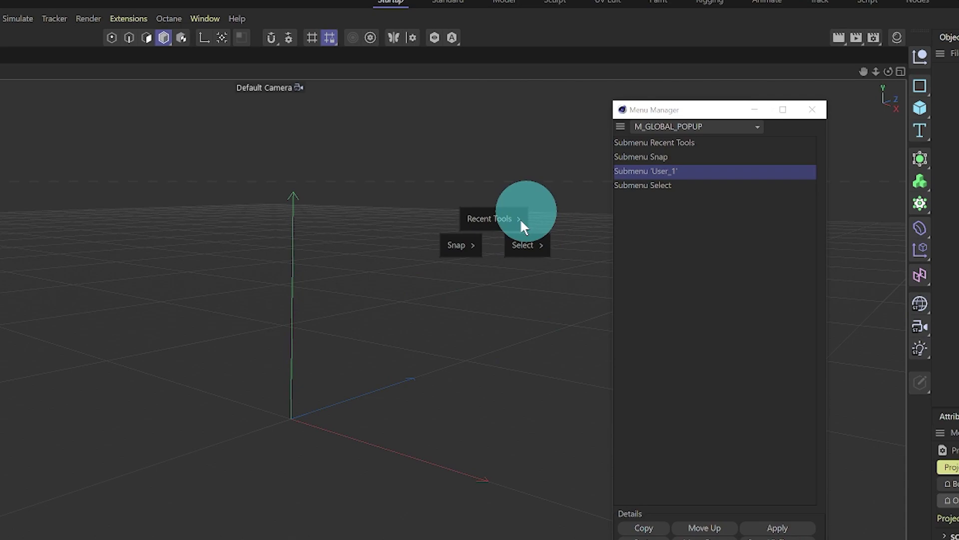
click(778, 528)
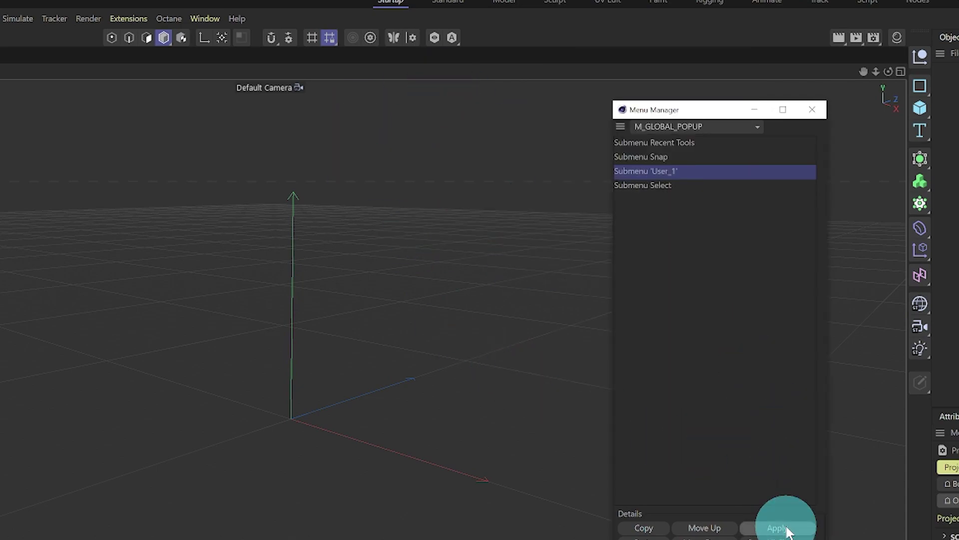
key(v)
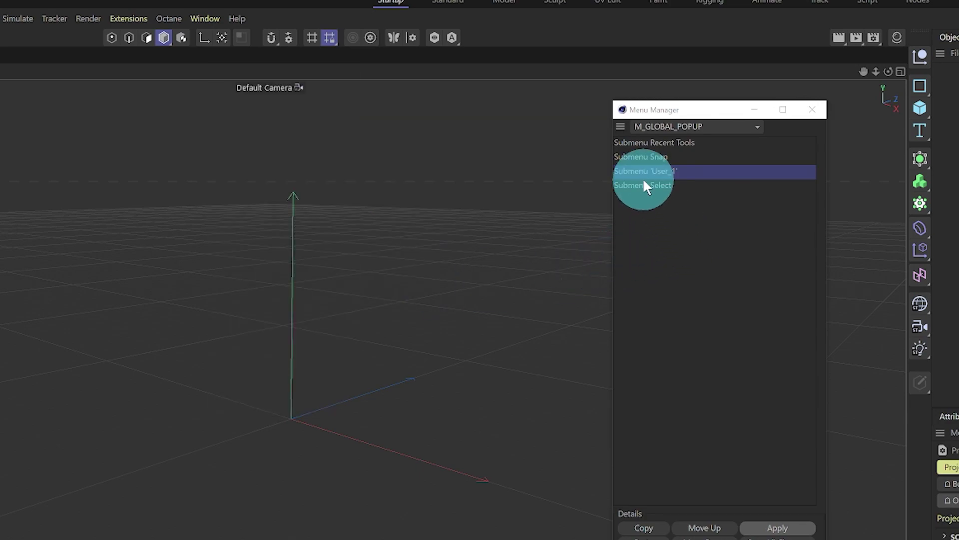
- Move the User_1 submenu above Snap, apply the new order and check the radial menu
click(705, 528)
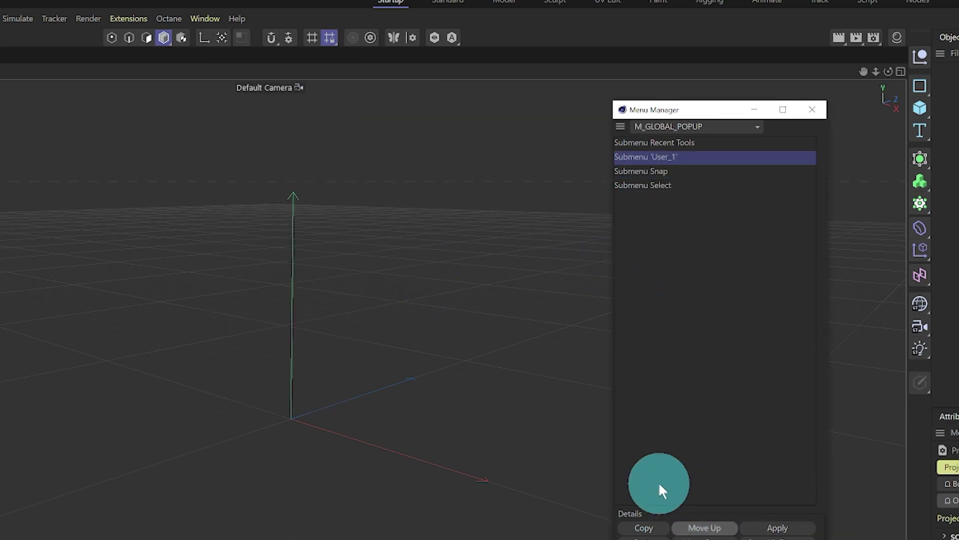
click(776, 529)
key(v)
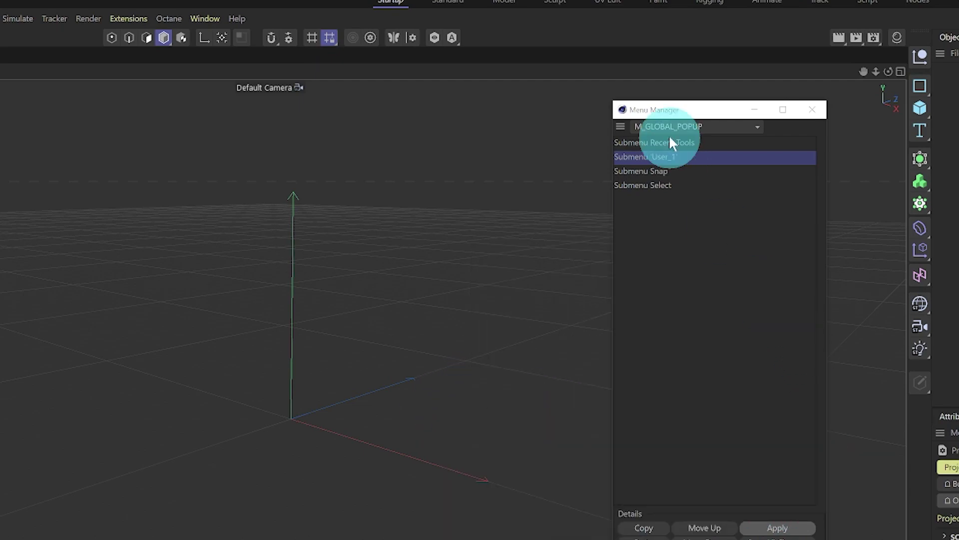
- Move the User_1 submenu back below Snap, apply the order and bring up the radial menu to check it
click(705, 536)
click(766, 526)
key(v)
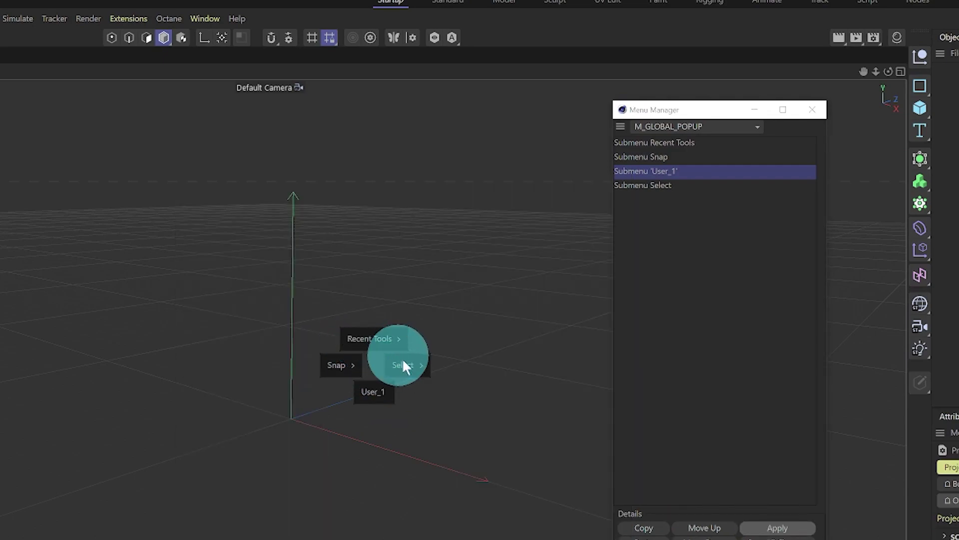
mouse_move(421, 375)
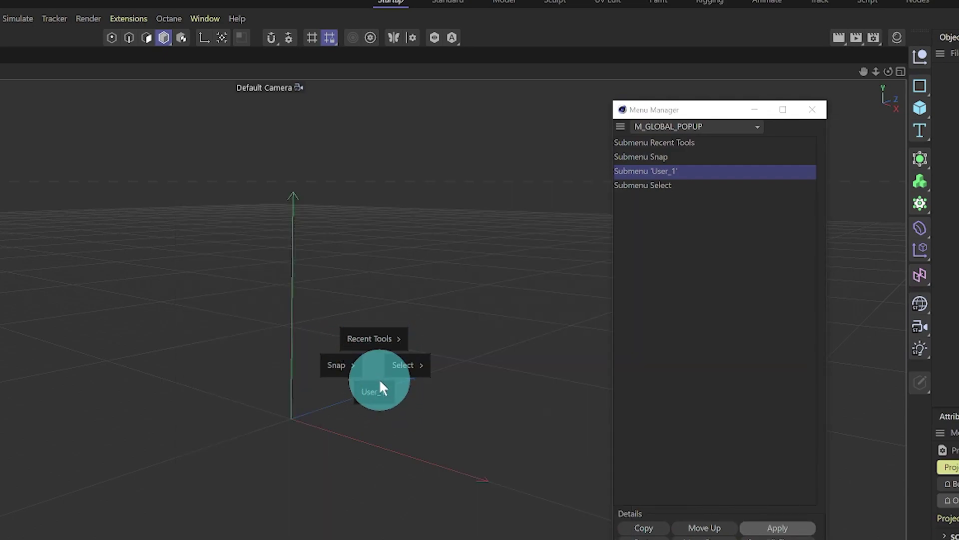
click(724, 262)
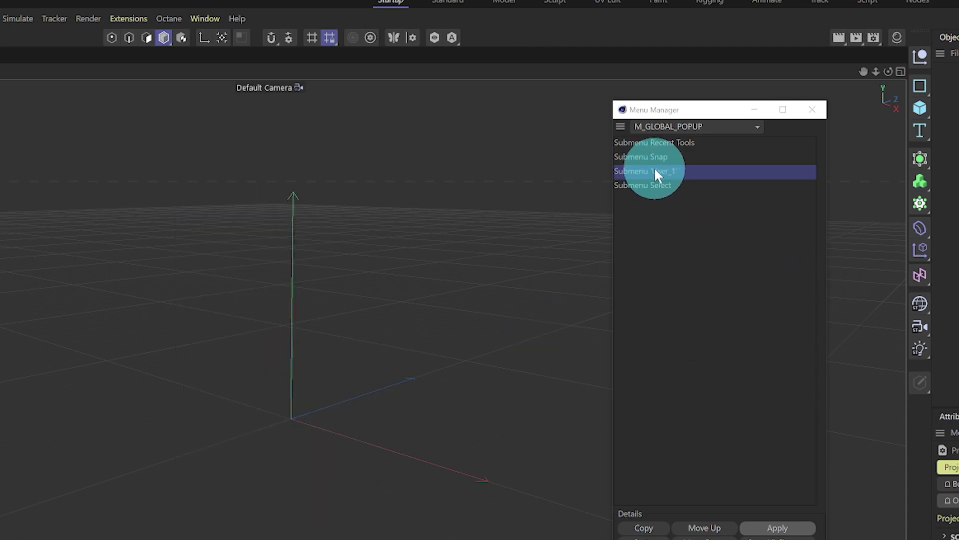
- Open the Command Manager beside the Menu Manager, filter commands by "symm" and add the Symmetry object to the User_1 submenu
drag(683, 115, 572, 74)
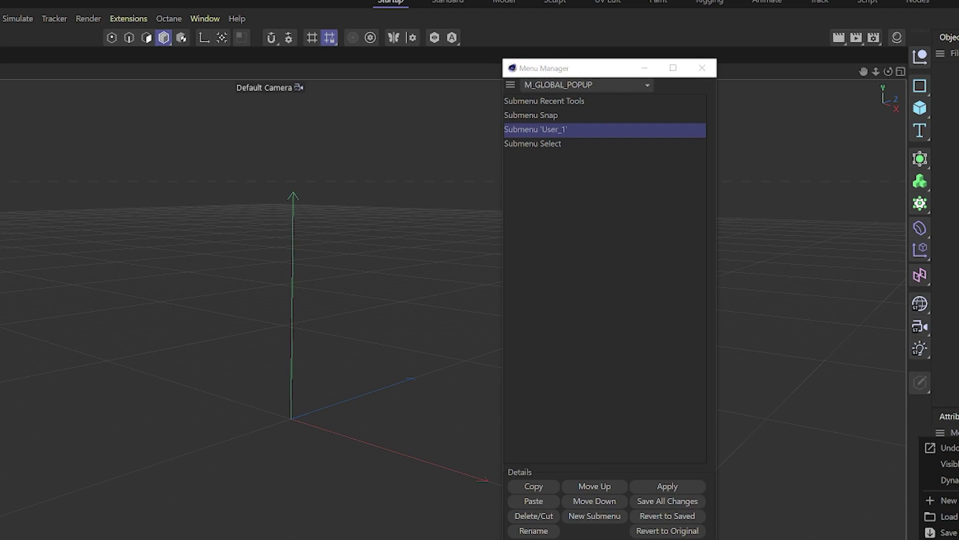
key(shift+F12)
drag(921, 481, 171, 167)
click(63, 226)
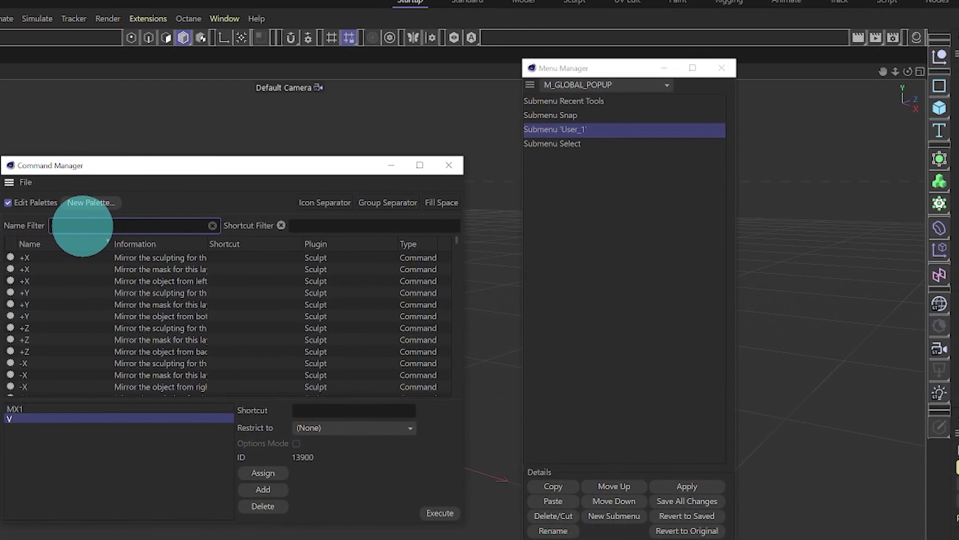
text(sy)
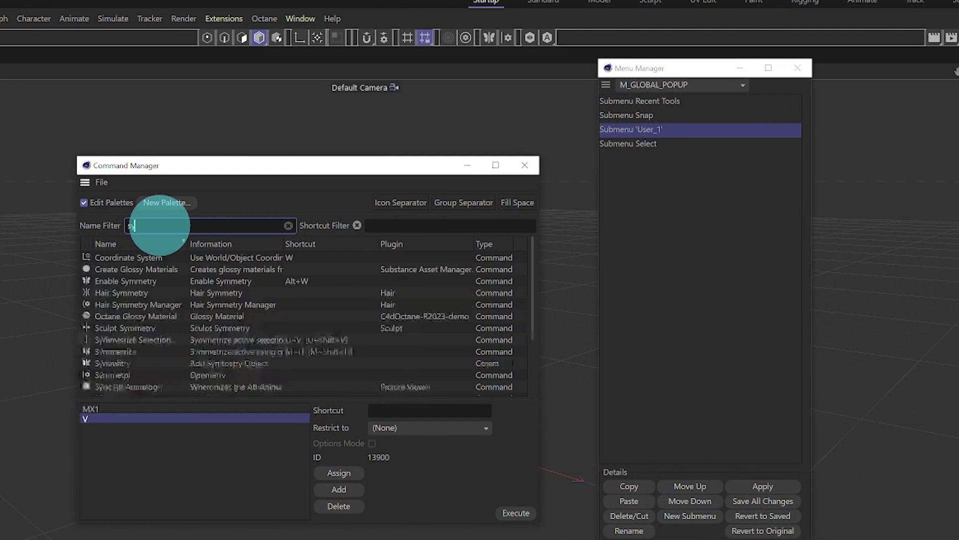
text(mm)
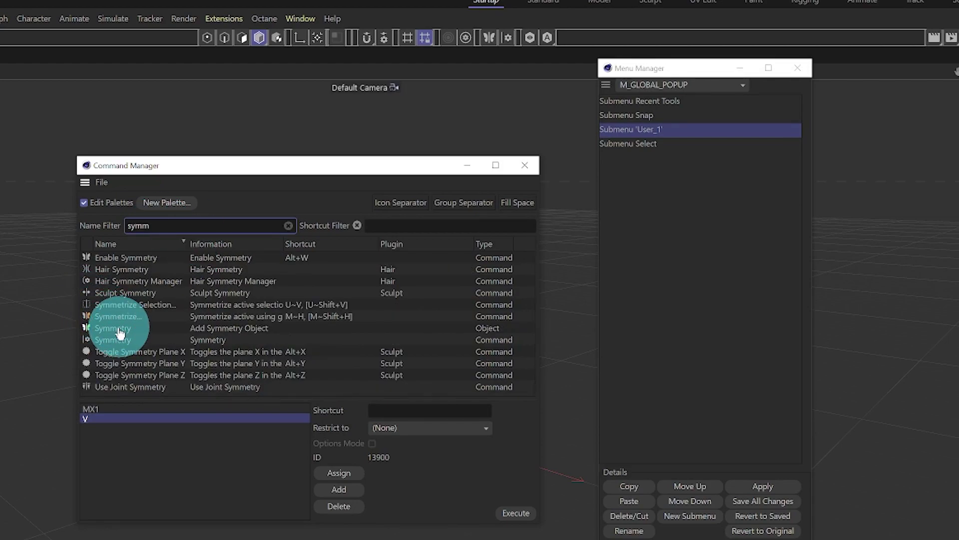
drag(120, 332, 644, 131)
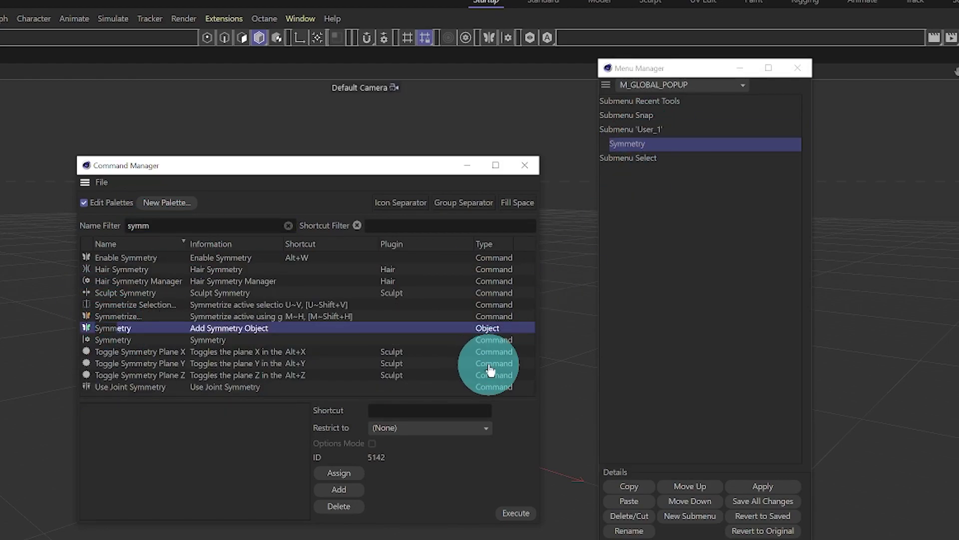
- Filter commands by "moi", add MoInstance below Symmetry in the User_1 submenu and close the Command Manager
click(288, 225)
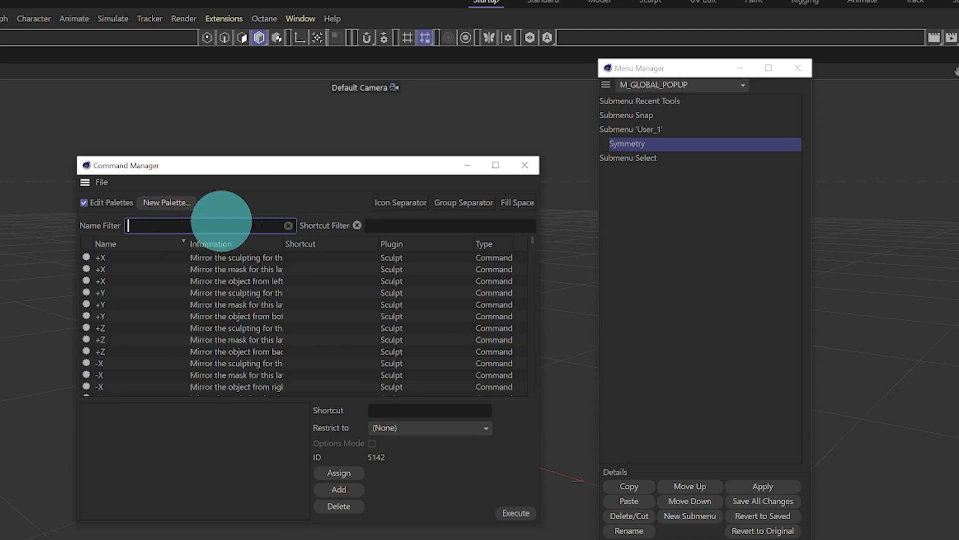
text(mo)
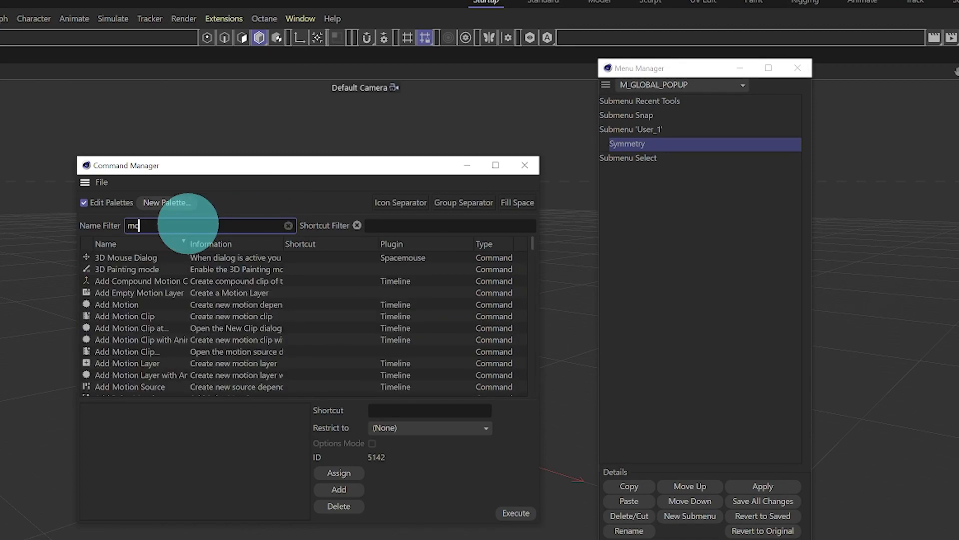
mouse_move(109, 260)
mouse_down()
mouse_move(643, 139)
mouse_move(627, 155)
mouse_move(643, 140)
mouse_move(645, 150)
mouse_move(625, 162)
mouse_up()
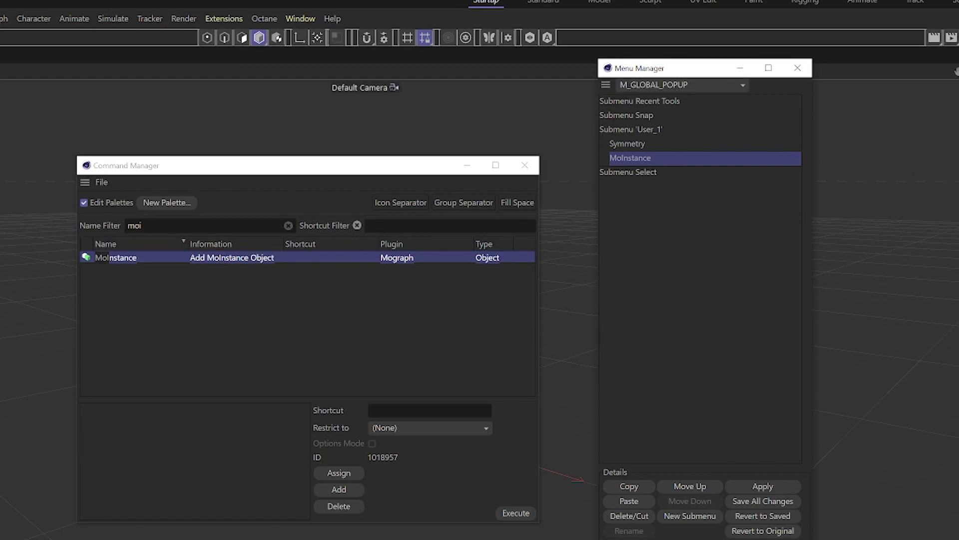
drag(525, 283, 565, 277)
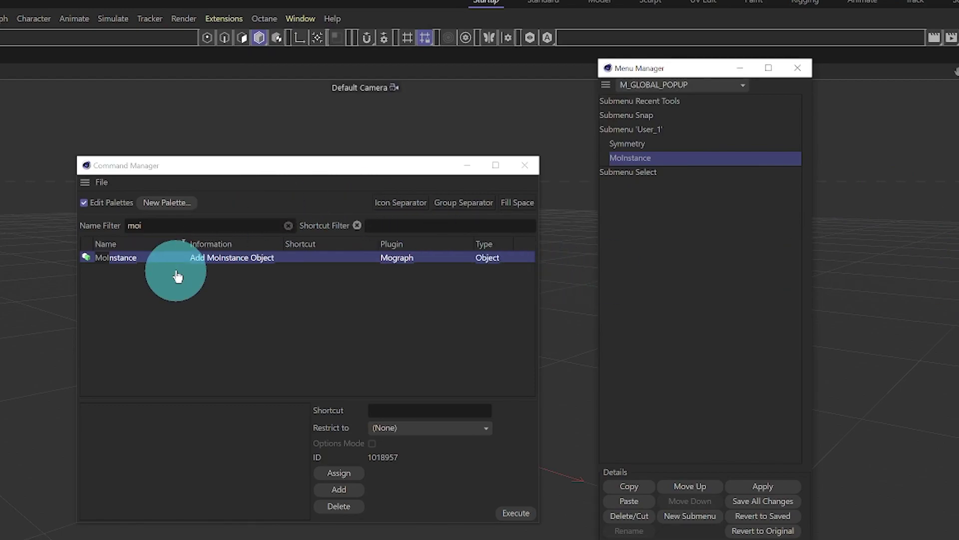
double_click(156, 225)
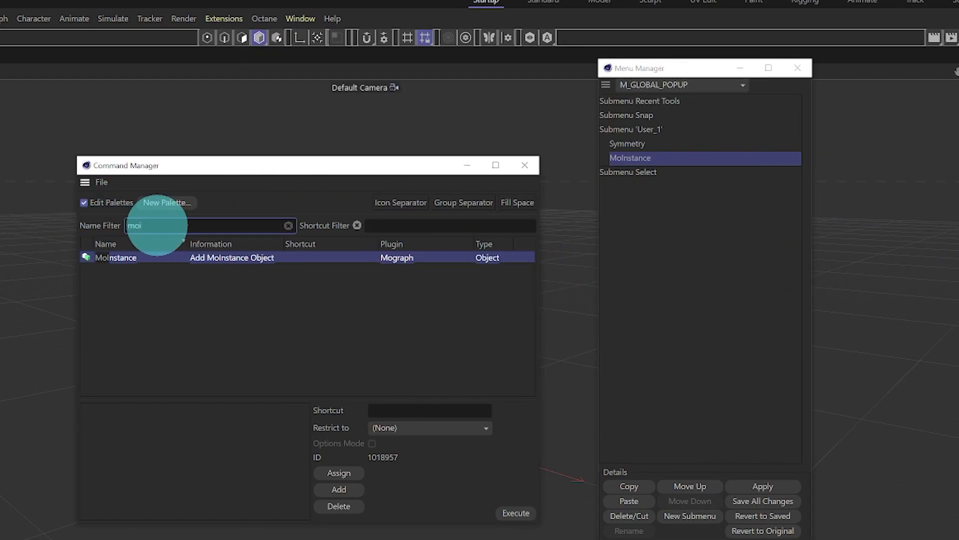
key(BackSpace)
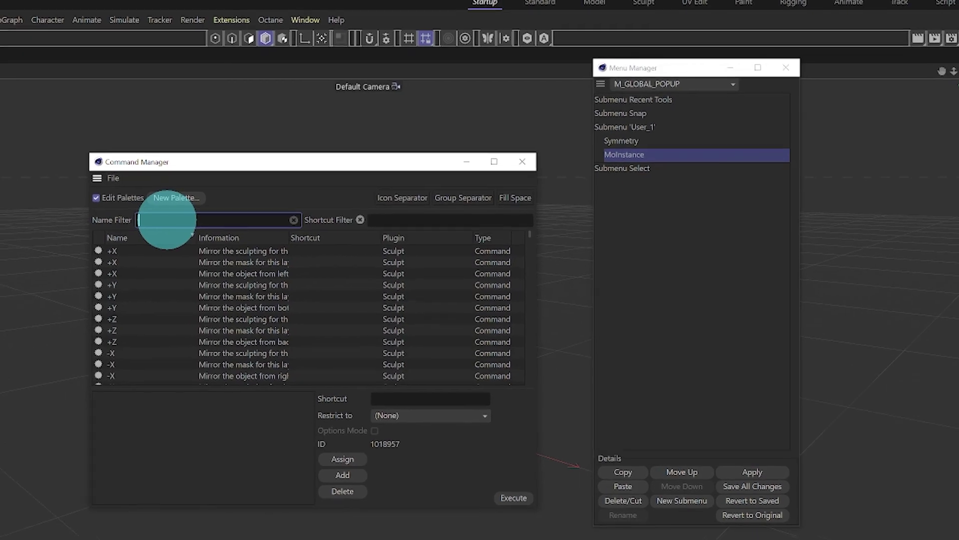
click(525, 165)
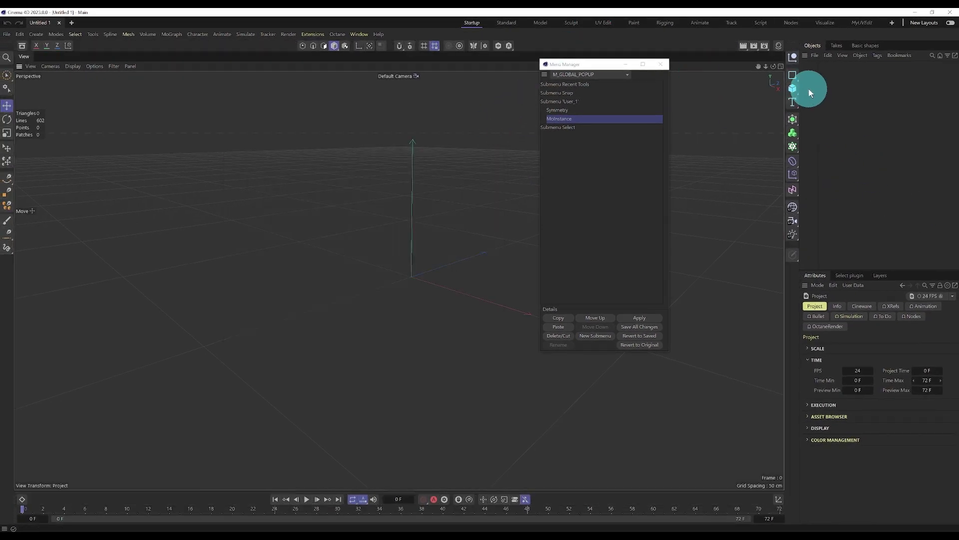
- Reopen the Command Manager, filter commands by "swe" and add the Sweep object below MoInstance in the User_1 submenu
drag(795, 121, 893, 165)
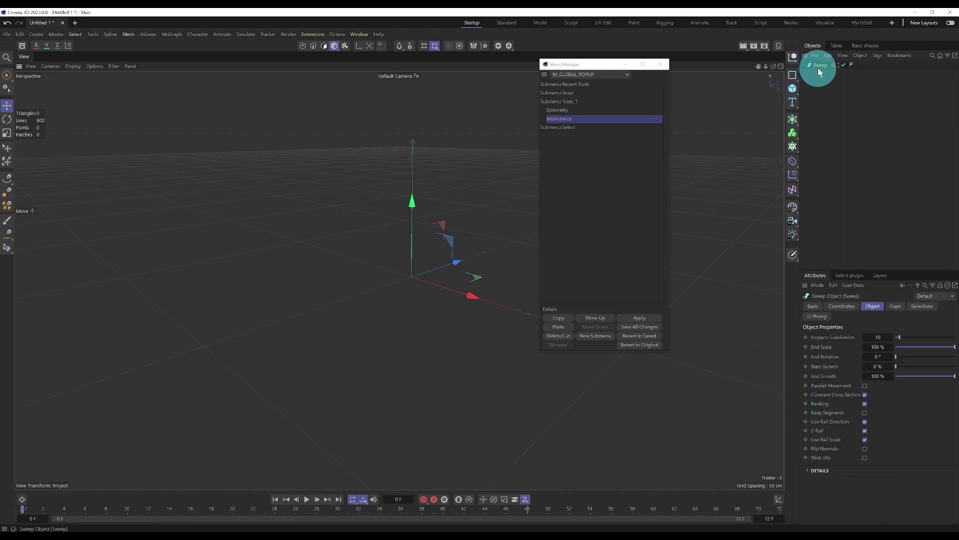
key(Delete)
right_click(795, 287)
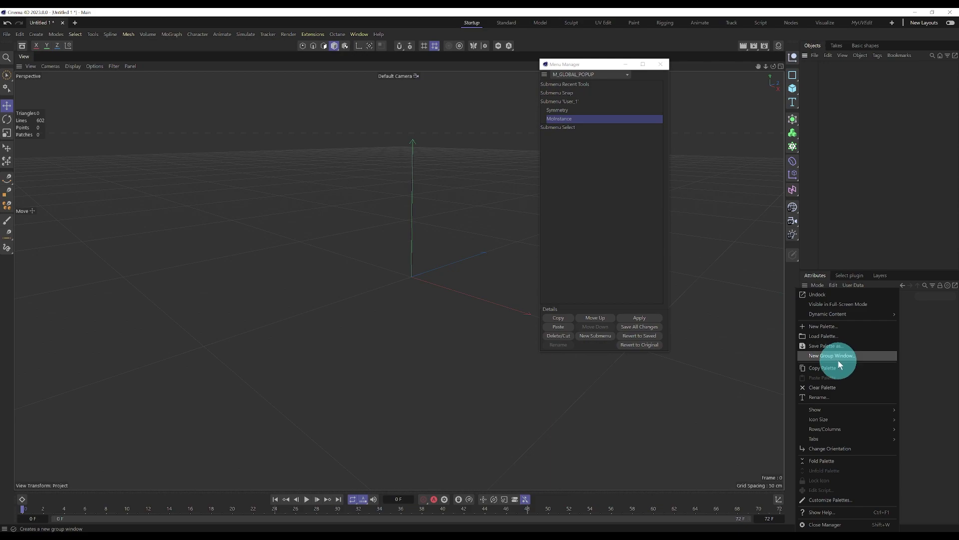
click(833, 503)
drag(756, 312, 234, 137)
text(sw)
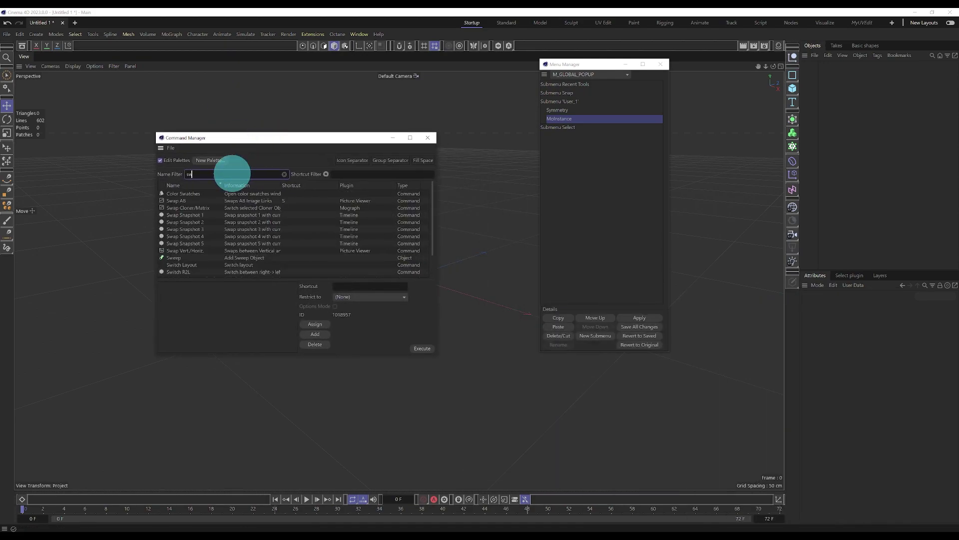
text(e)
drag(171, 193, 573, 125)
- Filter commands by "spline w", add Spline Wrap below Sweep in the User_1 submenu and close the Command Manager
click(207, 173)
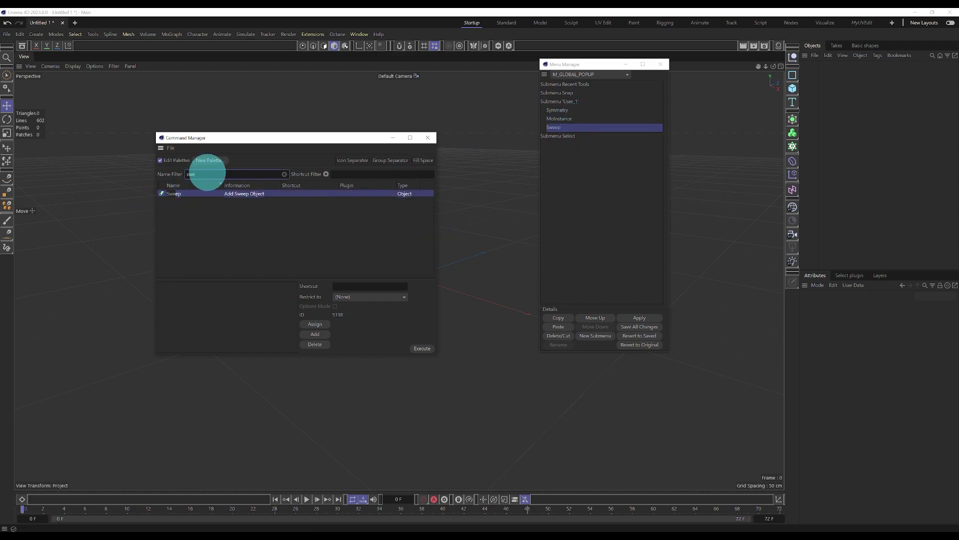
key(BackSpace)
key(BackSpace)
key(BackSpace)
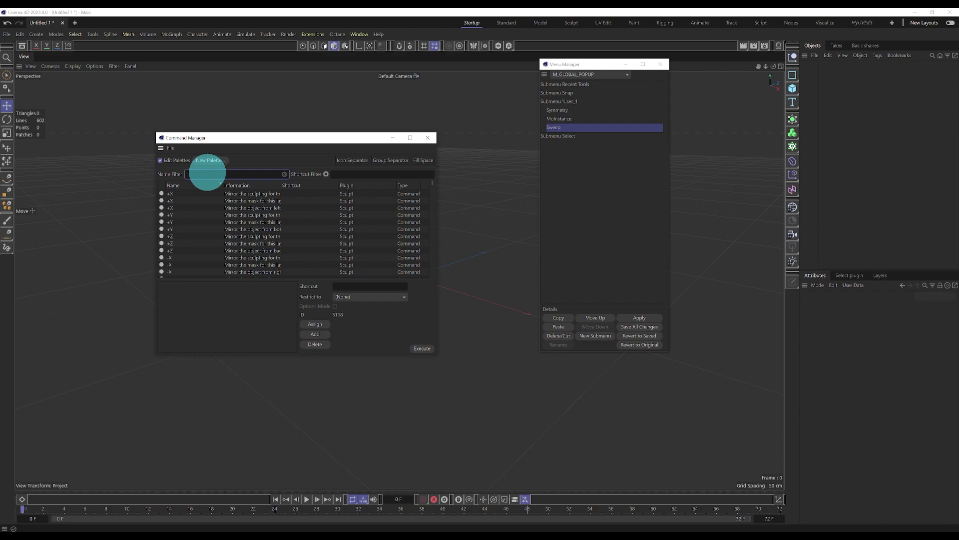
text(spline w)
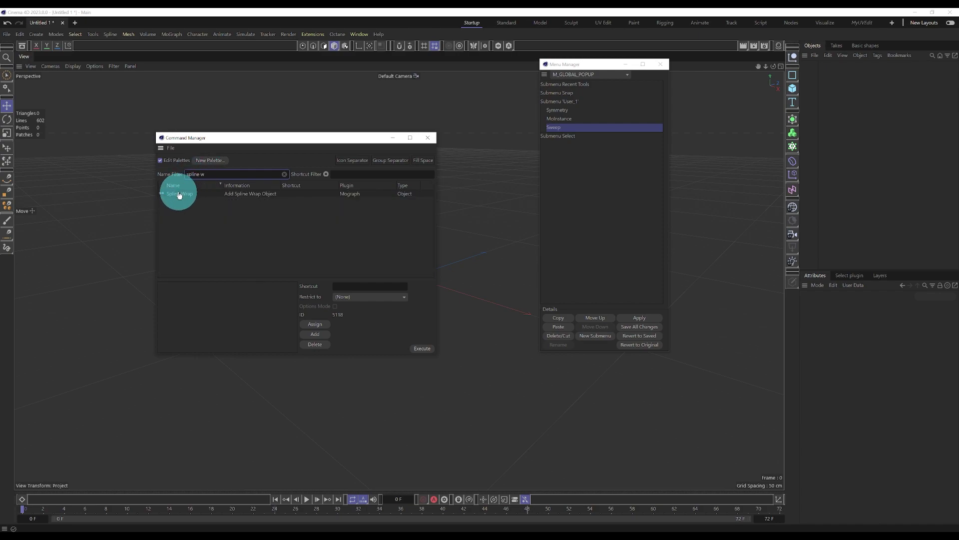
drag(179, 195, 560, 134)
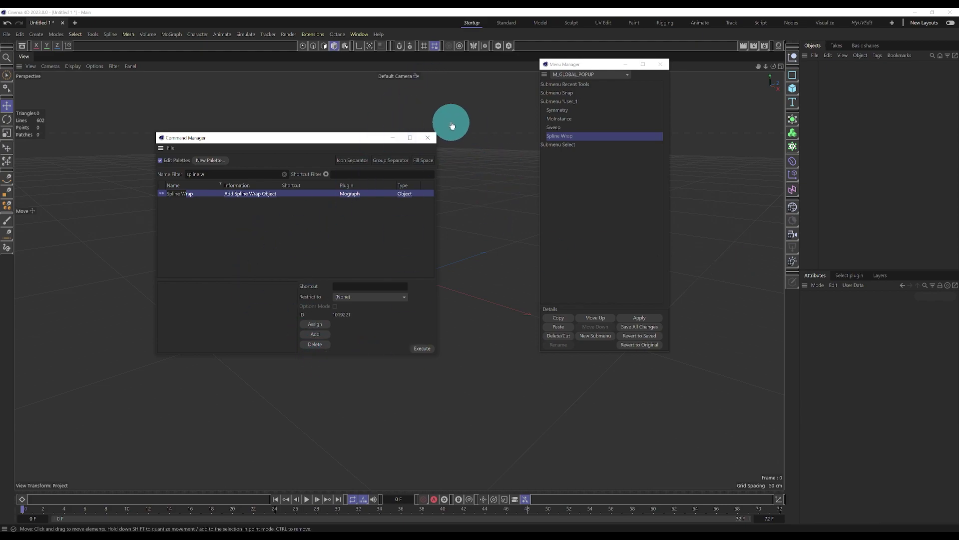
click(427, 138)
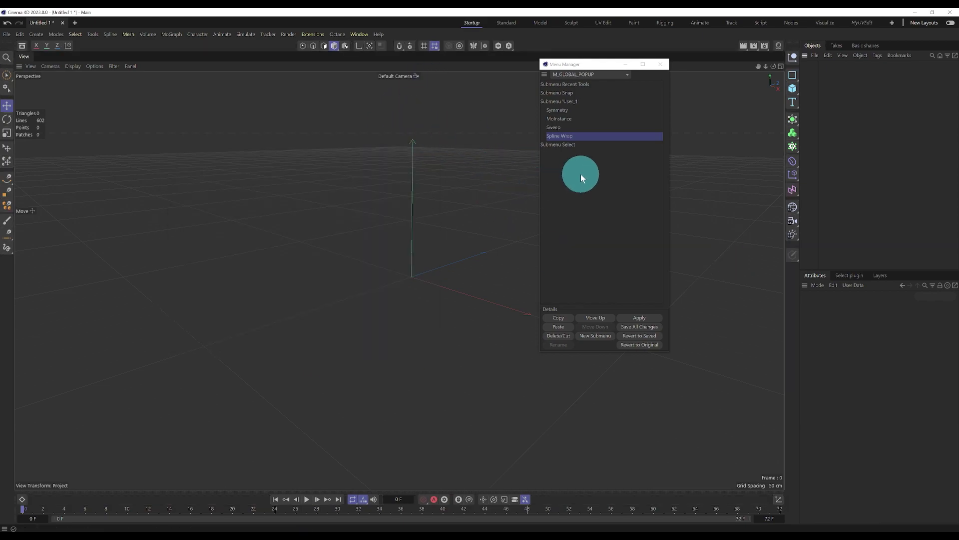
click(92, 34)
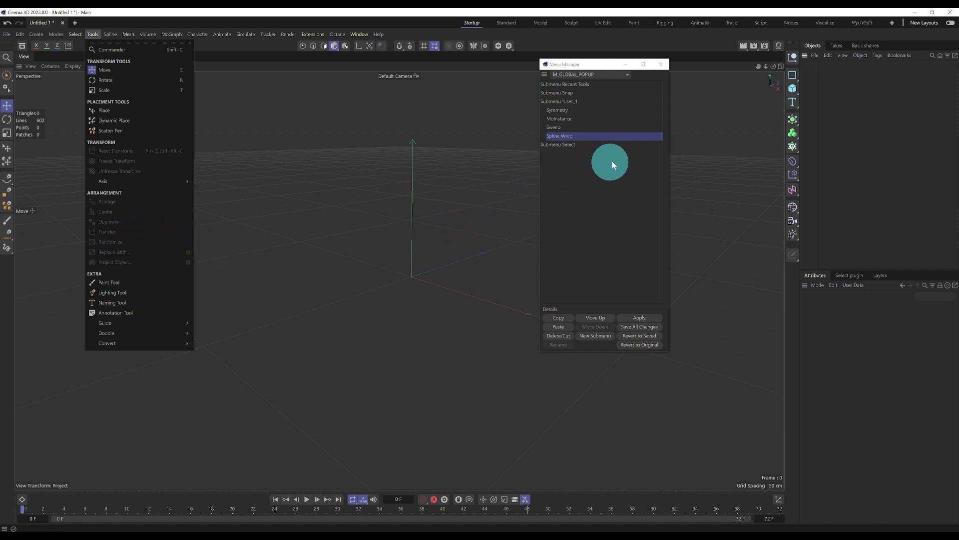
click(588, 133)
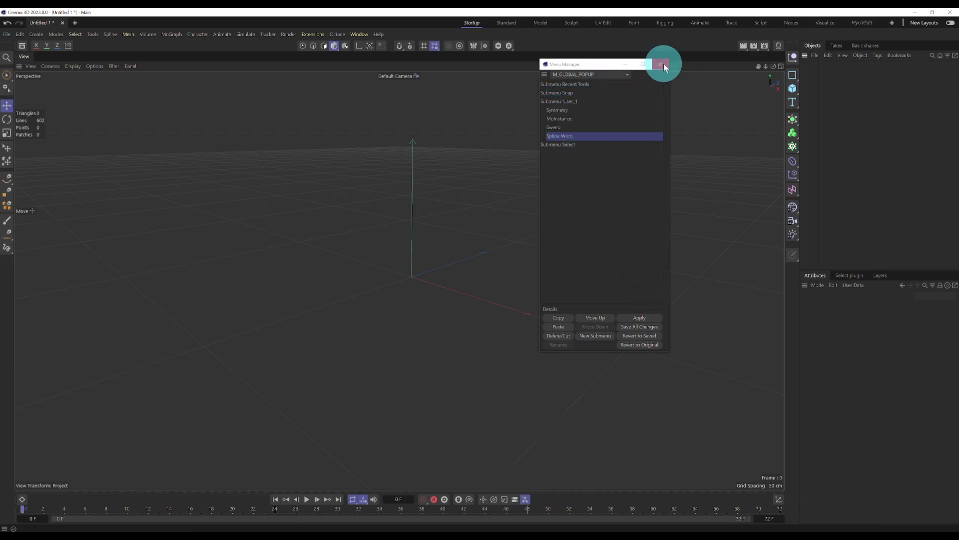
- Apply and save all changes to the M_GLOBAL_POPUP menu, close the Menu Manager and call up the general pop-up menu
click(640, 317)
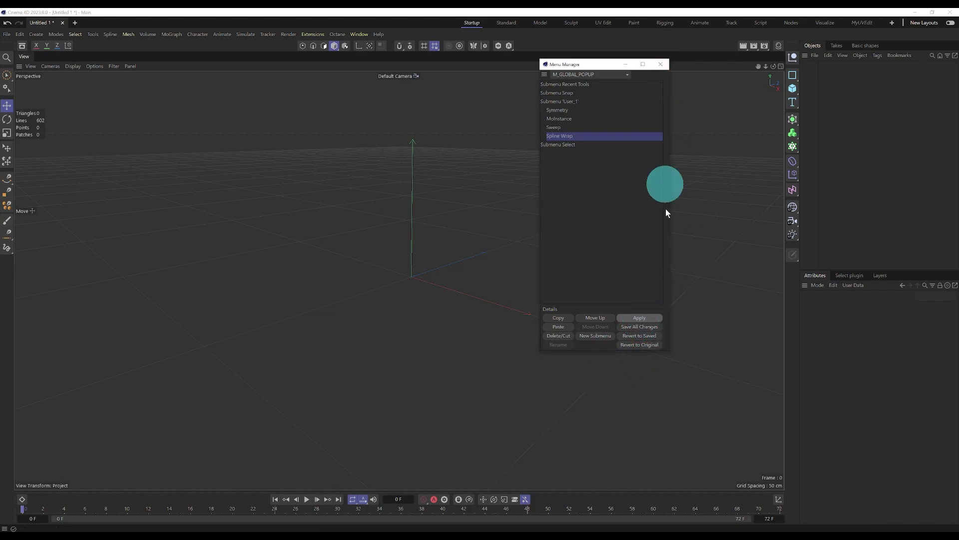
click(639, 327)
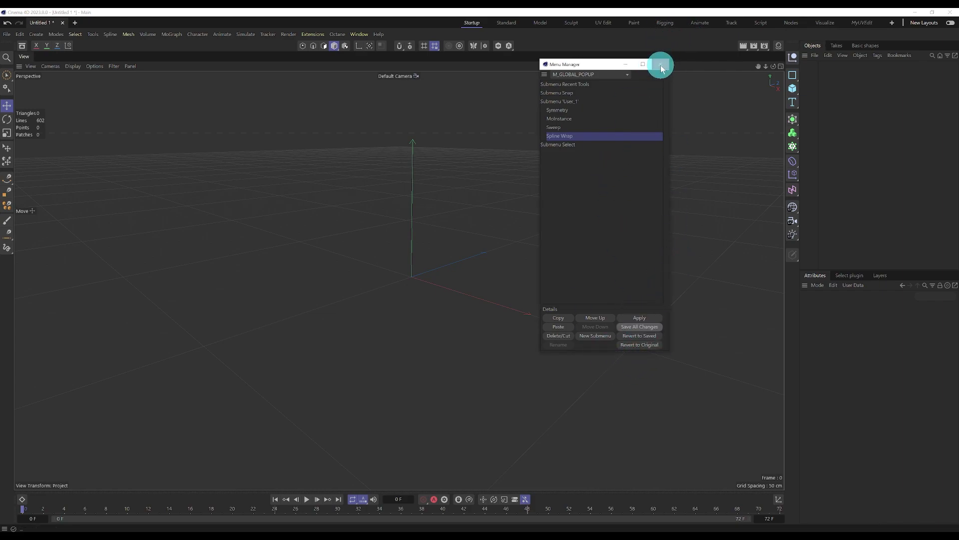
click(661, 69)
key(v)
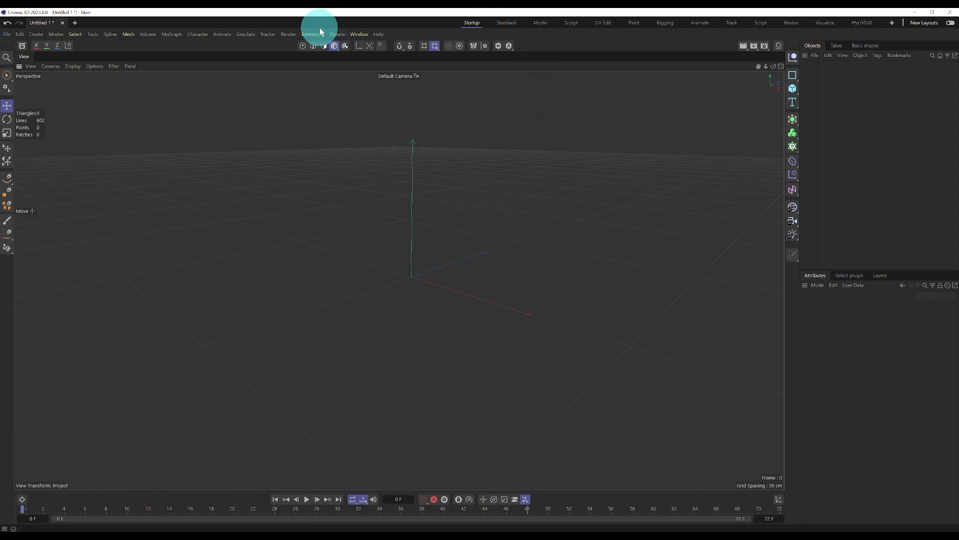
- Save the current interface arrangement as the startup layout
click(359, 34)
mouse_move(382, 49)
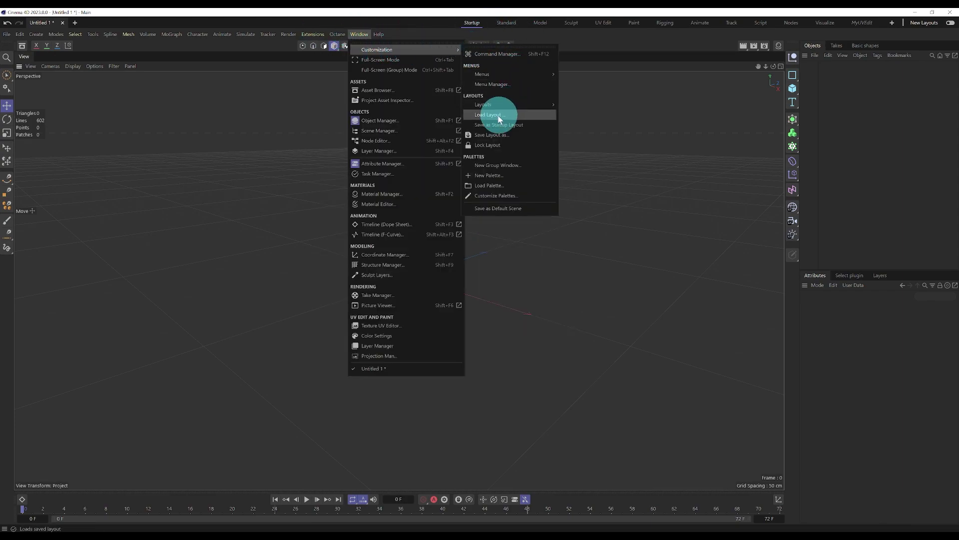
click(518, 124)
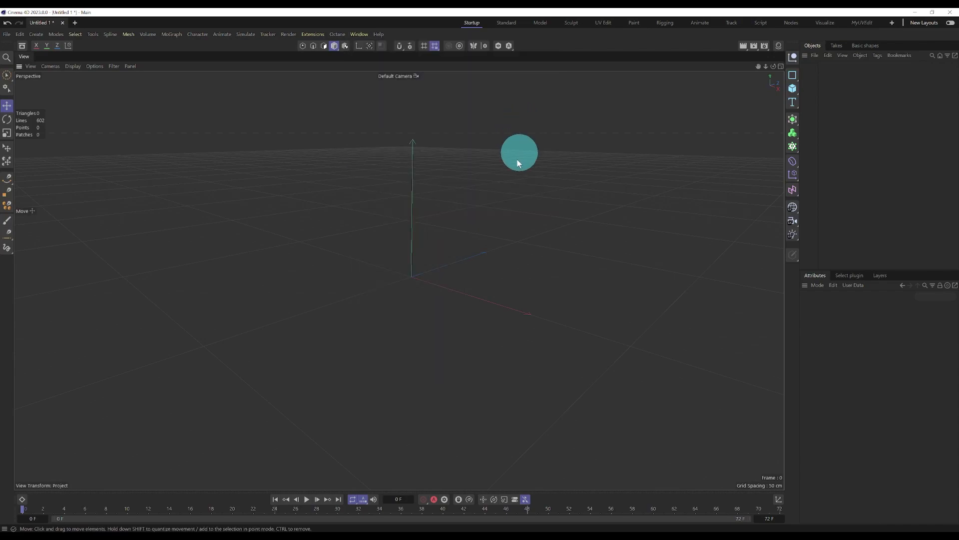
- Quit Cinema 4D without saving the untitled project and launch it again
click(949, 12)
click(486, 305)
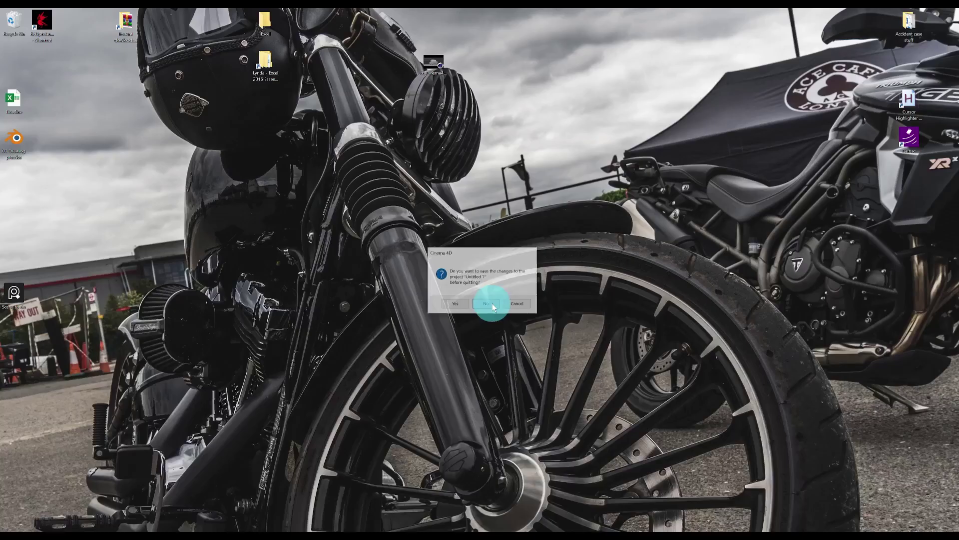
click(14, 522)
click(219, 431)
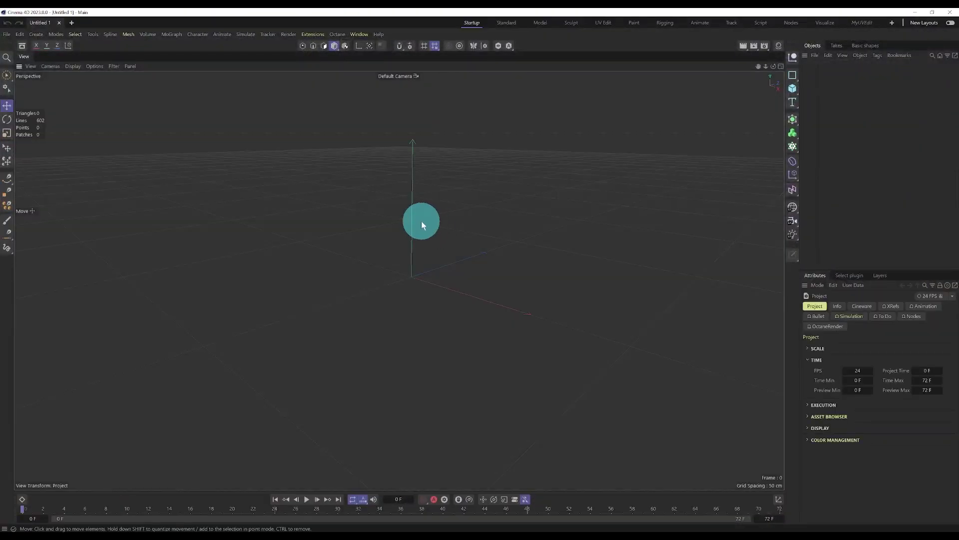
- Open the general pop-up radial menu, inspect its User_1 and Select submenus and dismiss it
key(v)
mouse_move(440, 223)
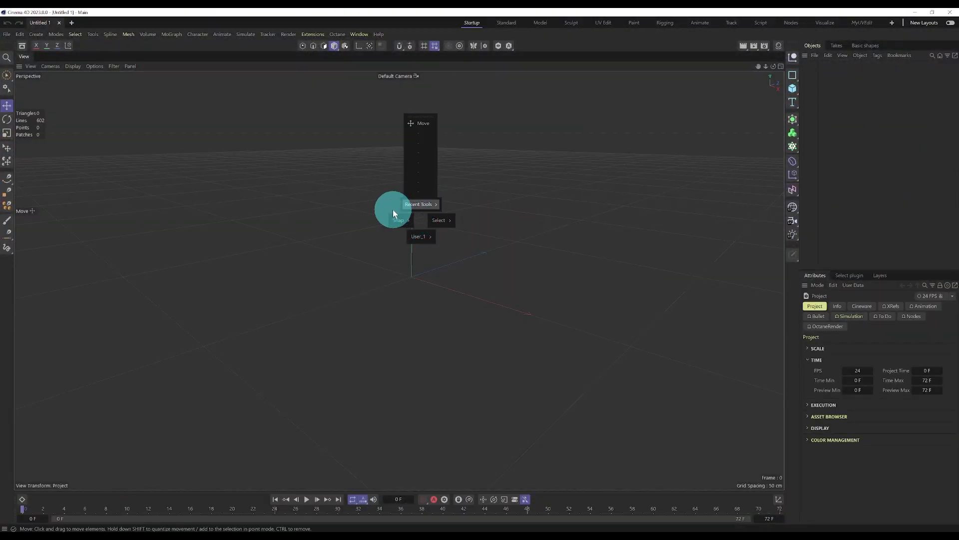
mouse_move(416, 240)
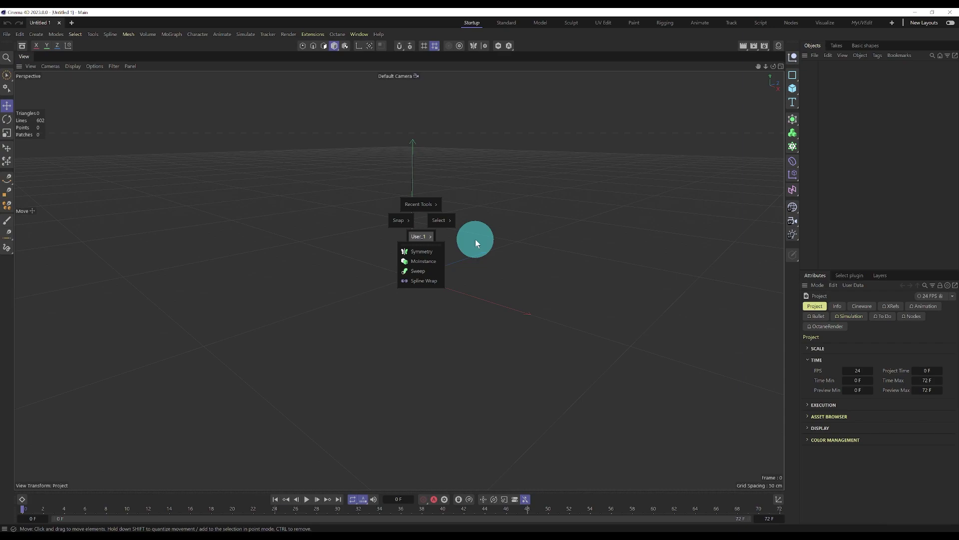
mouse_move(463, 197)
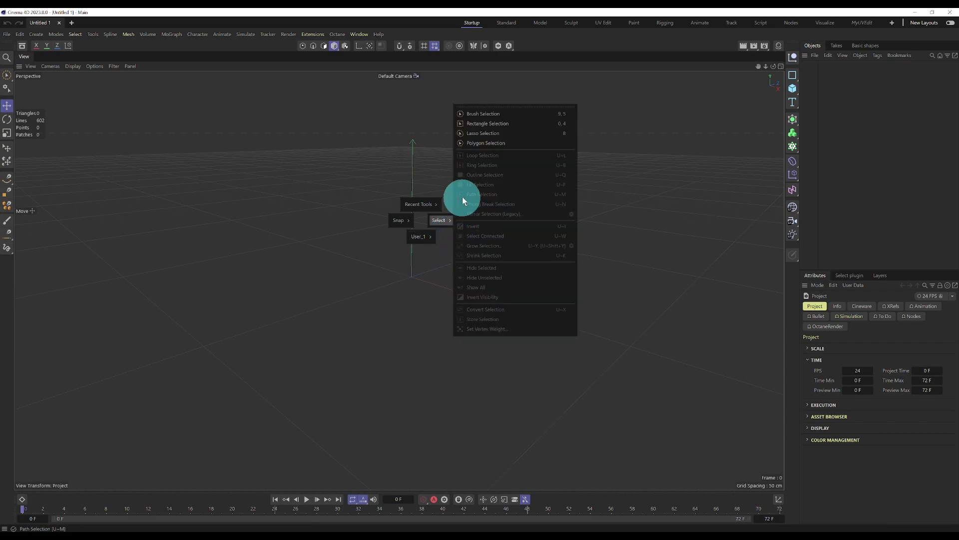
click(385, 166)
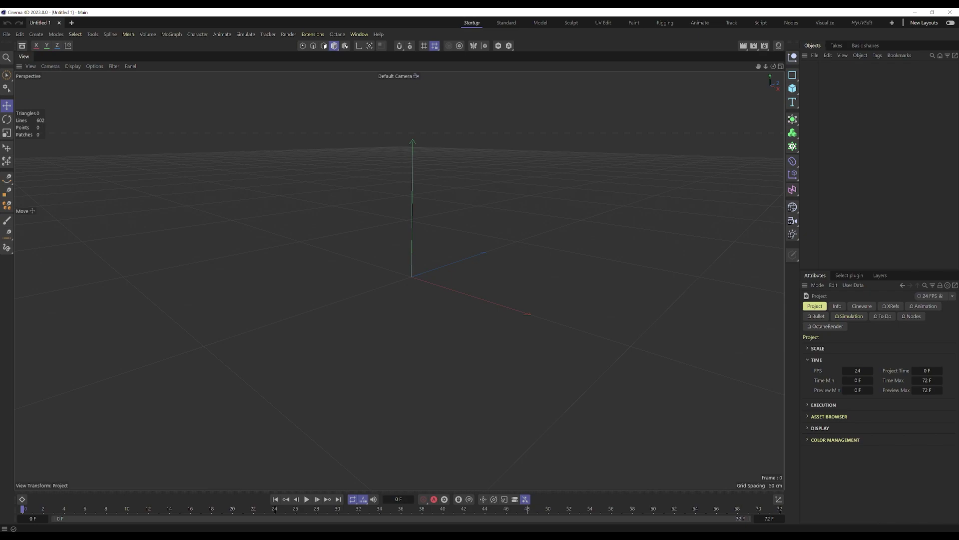